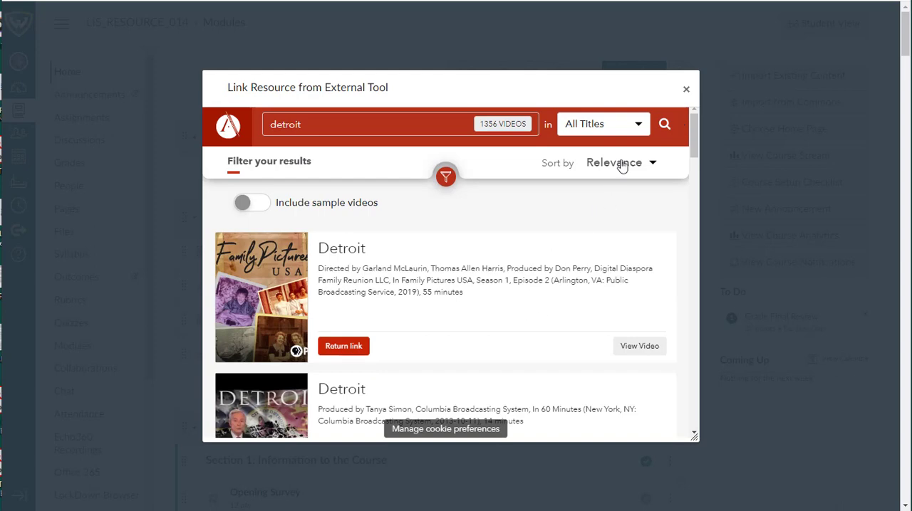
Step: Examine the filters available for the detroit video results, down to language and release date, and close them again
{"action": "left_click", "coordinate": [445, 176]}
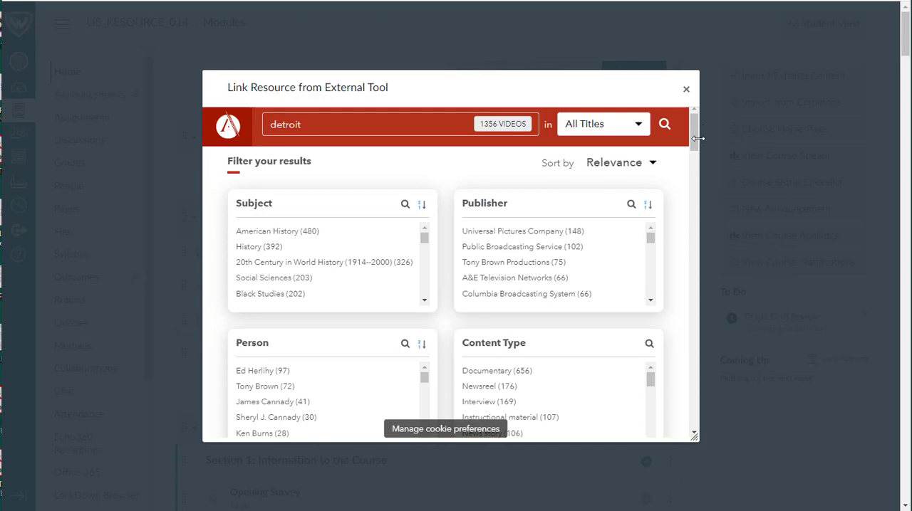
{"action": "left_click_drag", "start_coordinate": [697, 138], "coordinate": [701, 183]}
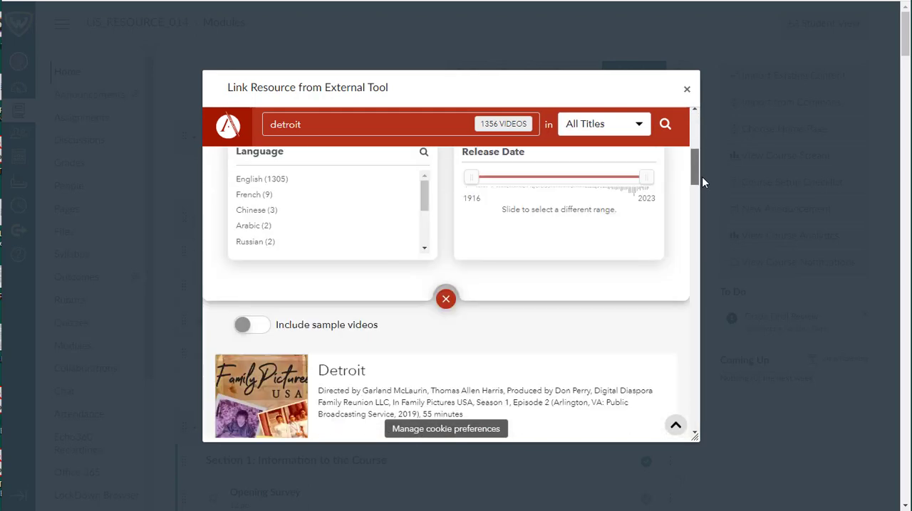
{"action": "scroll", "coordinate": [702, 181], "scroll_direction": "up", "scroll_amount": 2}
{"action": "left_click", "coordinate": [447, 405]}
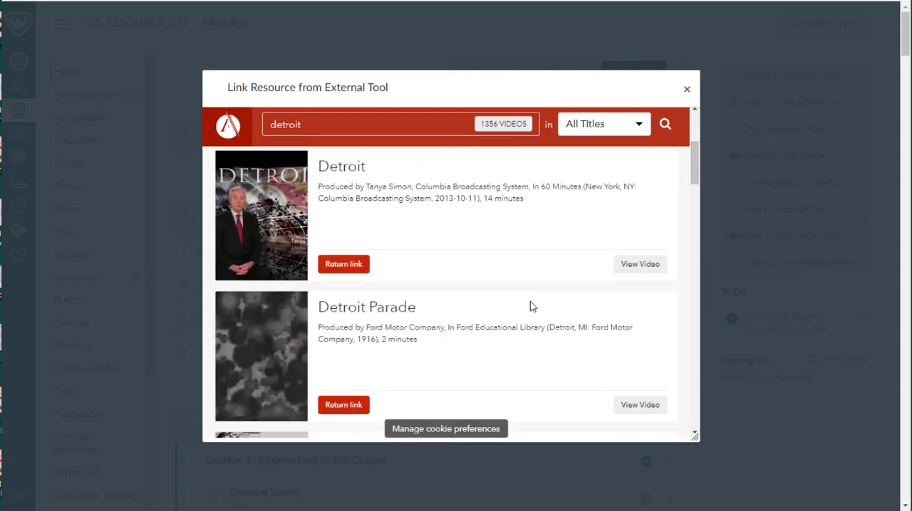
Step: Sort the detroit video results by Newest First and browse down to "Ron Carter: Finding the Right Notes"
{"action": "scroll", "coordinate": [530, 307], "scroll_direction": "up", "scroll_amount": 3}
{"action": "left_click", "coordinate": [617, 165]}
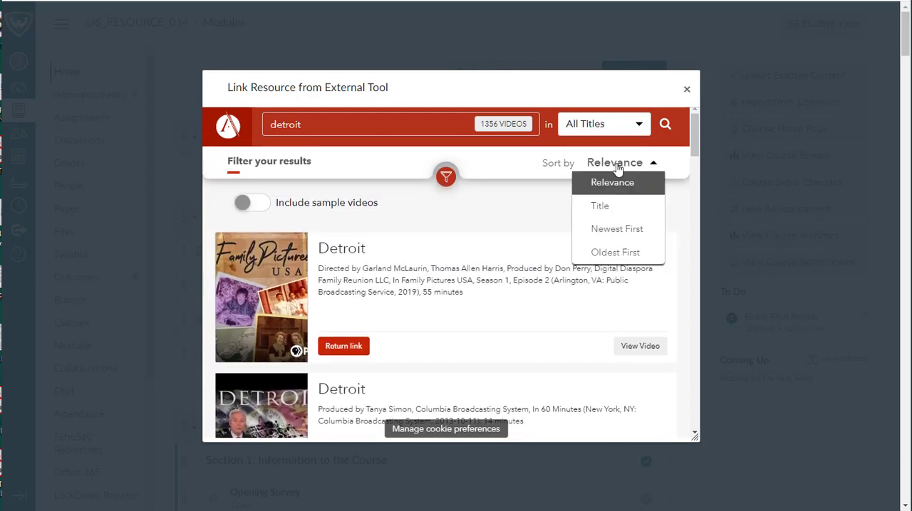
{"action": "left_click", "coordinate": [607, 233]}
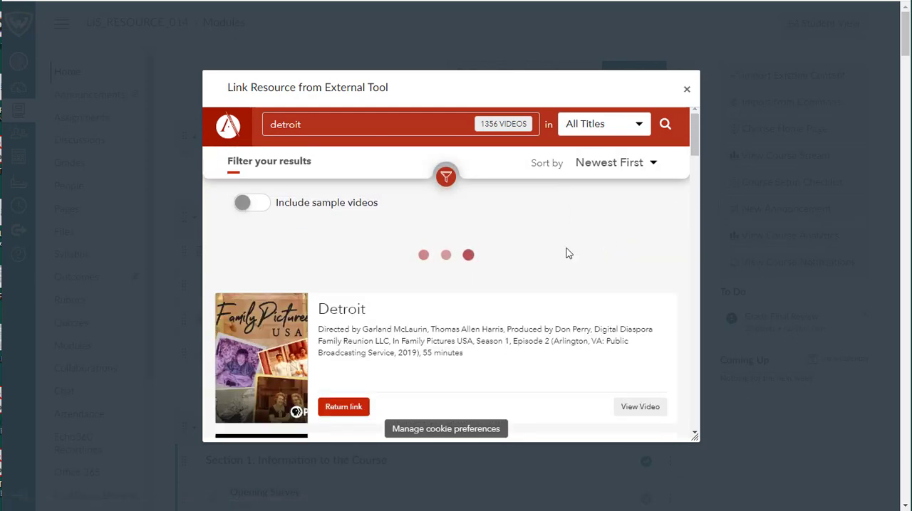
{"action": "scroll", "coordinate": [537, 244], "scroll_direction": "down", "scroll_amount": 1}
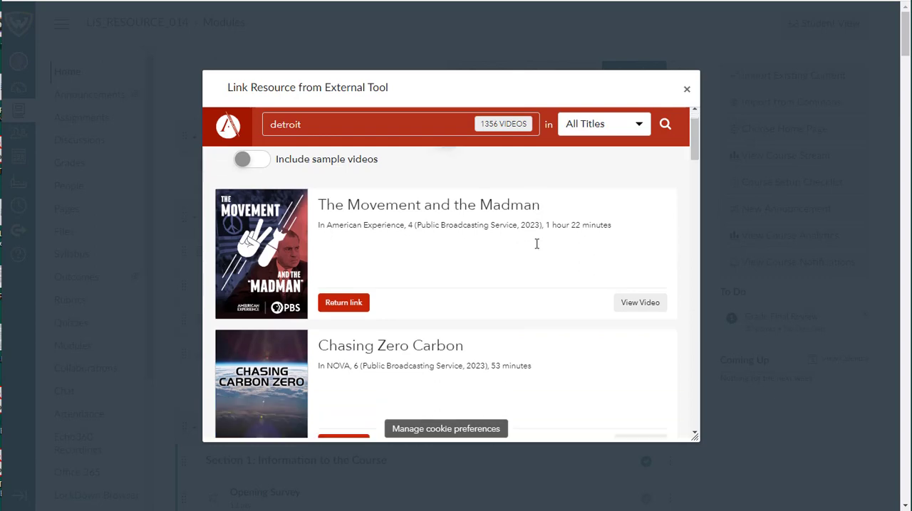
{"action": "scroll", "coordinate": [537, 244], "scroll_direction": "down", "scroll_amount": 10}
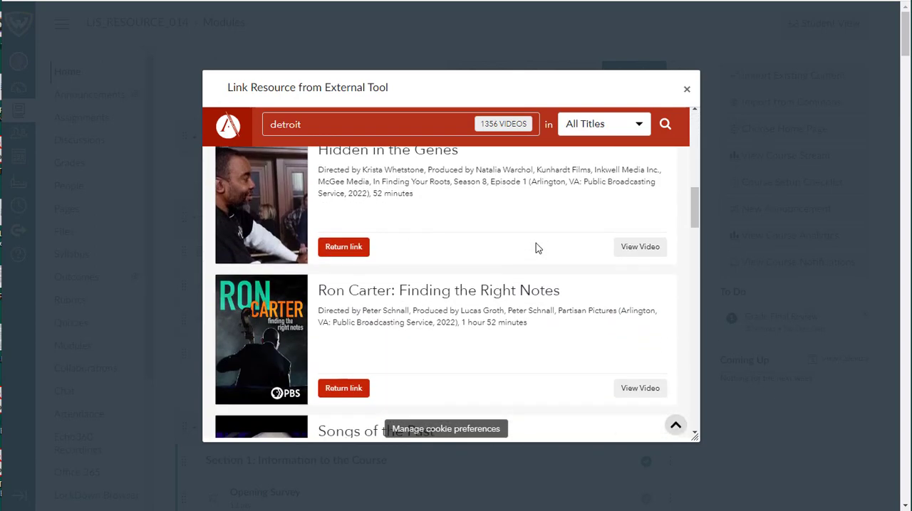
{"action": "scroll", "coordinate": [538, 246], "scroll_direction": "down", "scroll_amount": 2}
{"action": "scroll", "coordinate": [543, 245], "scroll_direction": "up", "scroll_amount": 1}
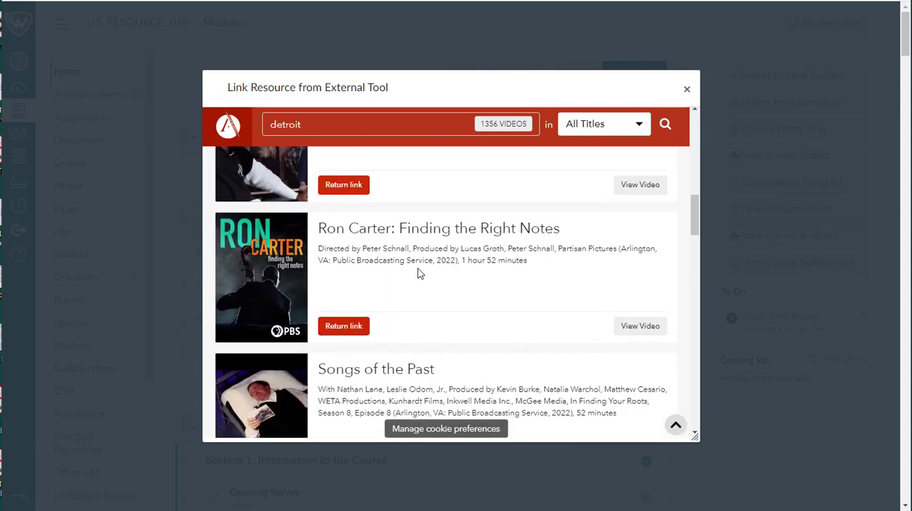
Step: Open "Ron Carter: Finding the Right Notes" and review its details, including the abstract, release date and duration
{"action": "left_click", "coordinate": [637, 327]}
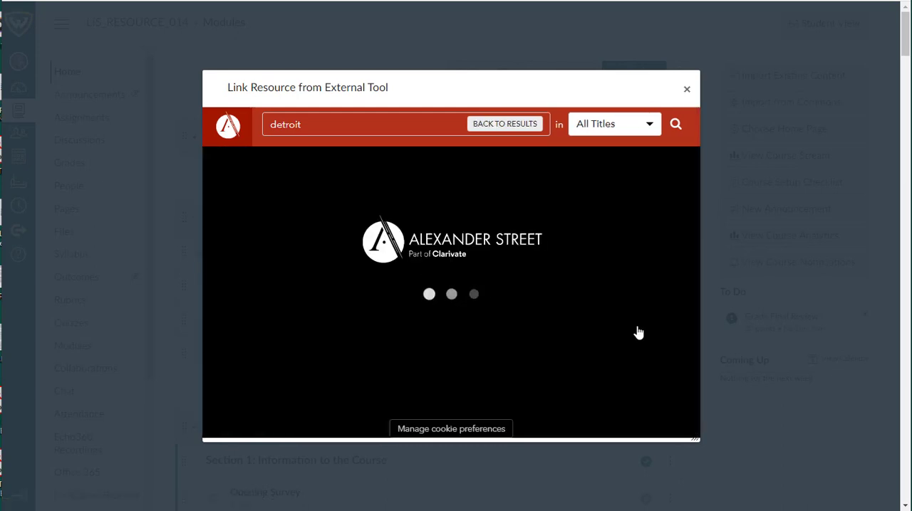
{"action": "scroll", "coordinate": [609, 310], "scroll_direction": "down", "scroll_amount": 5}
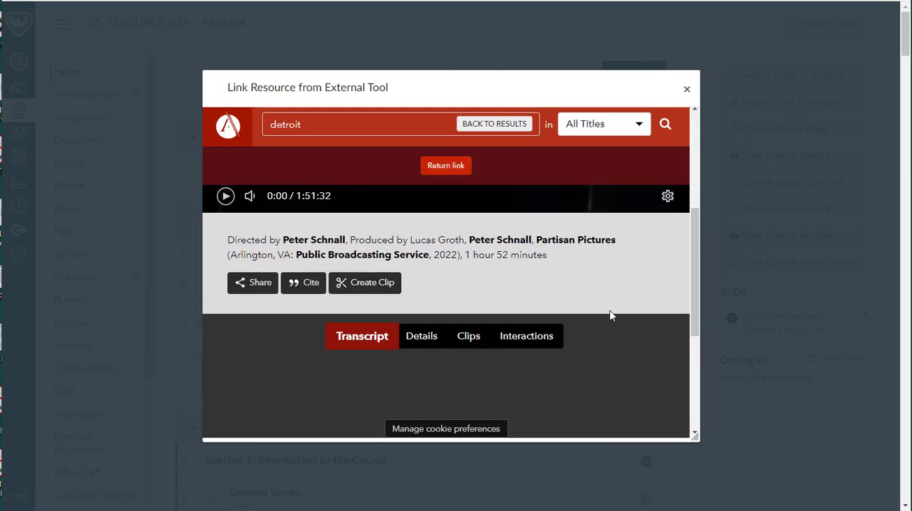
{"action": "left_click", "coordinate": [421, 336]}
{"action": "scroll", "coordinate": [521, 339], "scroll_direction": "down", "scroll_amount": 3}
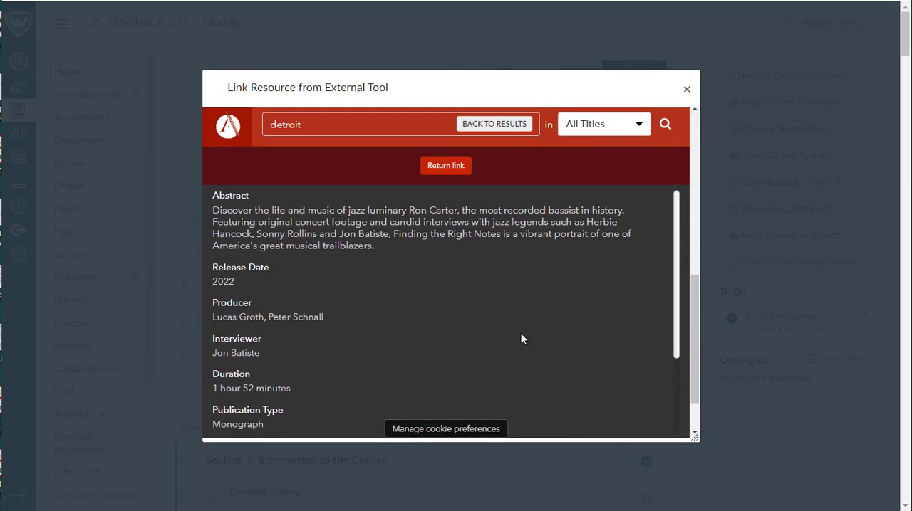
{"action": "scroll", "coordinate": [521, 339], "scroll_direction": "up", "scroll_amount": 4}
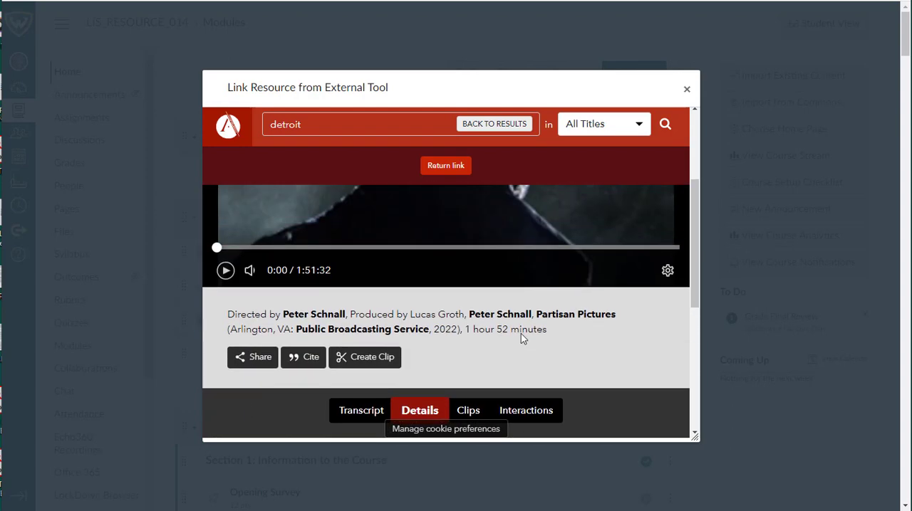
{"action": "scroll", "coordinate": [521, 335], "scroll_direction": "up", "scroll_amount": 3}
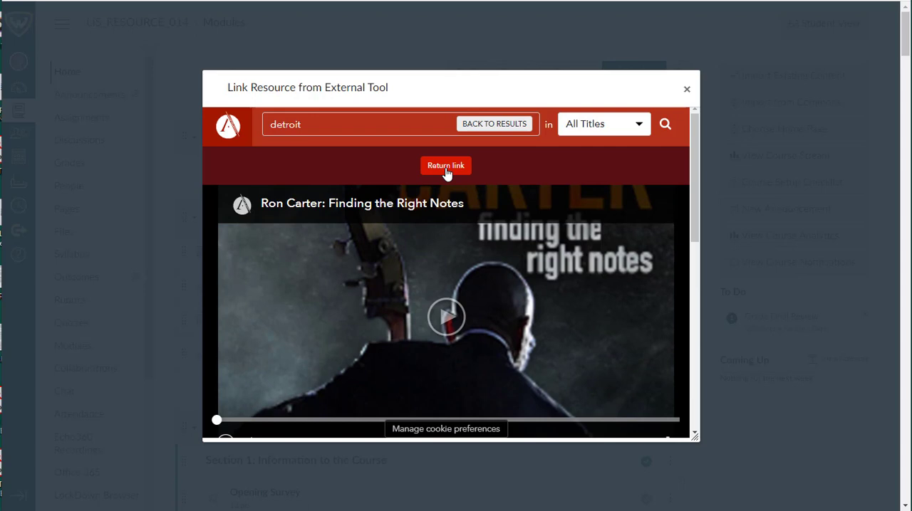
Step: Leave the video page, rerun the detroit search across All Titles and sort the results by Newest First
{"action": "left_click", "coordinate": [513, 126]}
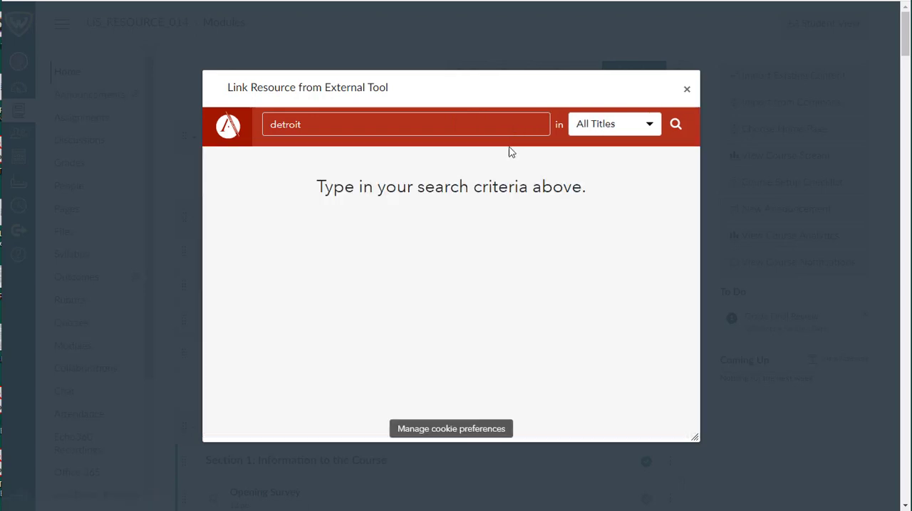
{"action": "left_click", "coordinate": [676, 127]}
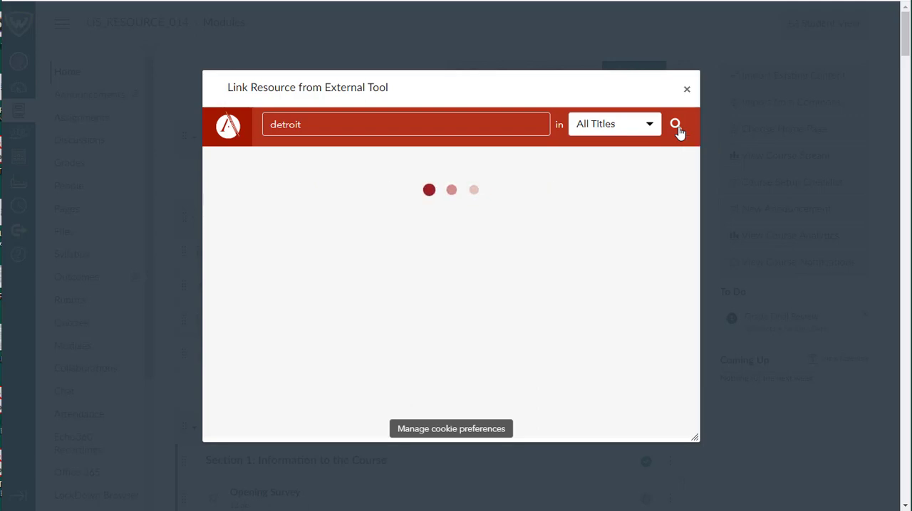
{"action": "scroll", "coordinate": [530, 300], "scroll_direction": "down", "scroll_amount": 5}
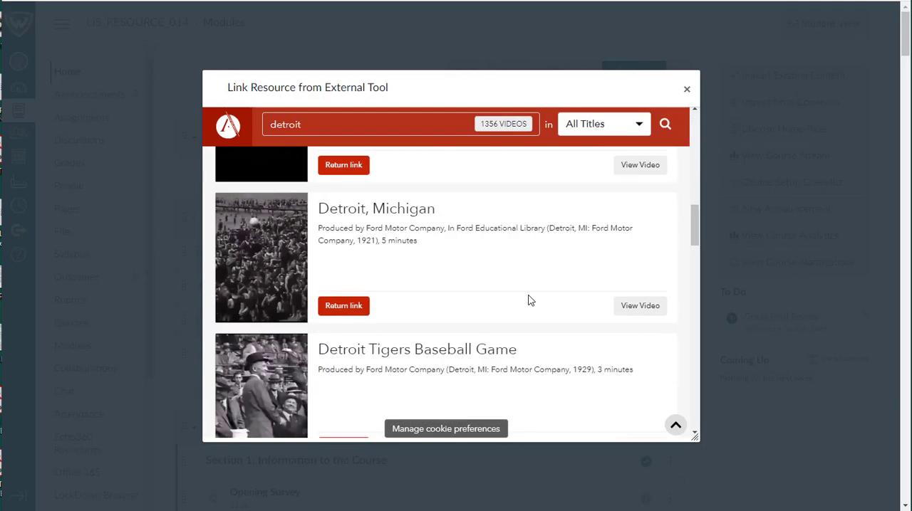
{"action": "scroll", "coordinate": [527, 295], "scroll_direction": "up", "scroll_amount": 10}
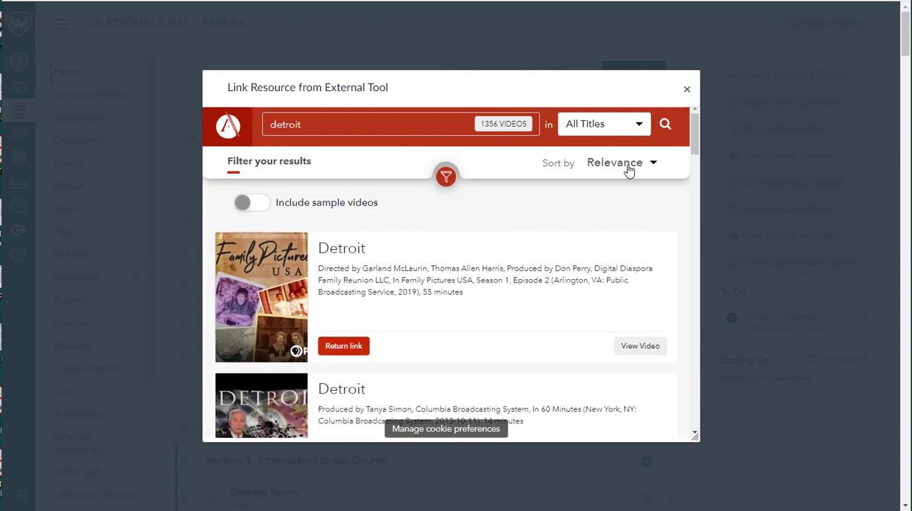
{"action": "left_click", "coordinate": [629, 171]}
{"action": "left_click", "coordinate": [625, 233]}
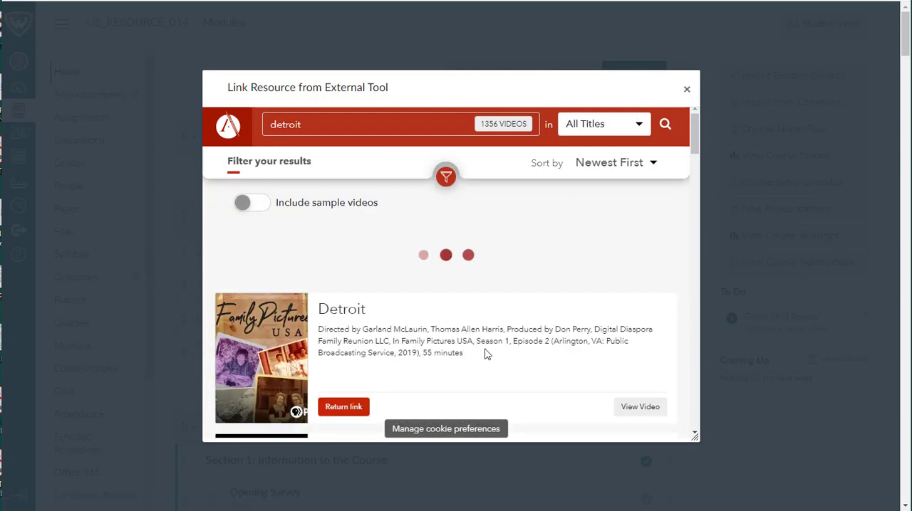
Step: Return the link for "Ron Carter: Finding the Right Notes" and add it to the module as an external tool item
{"action": "scroll", "coordinate": [486, 354], "scroll_direction": "down", "scroll_amount": 3}
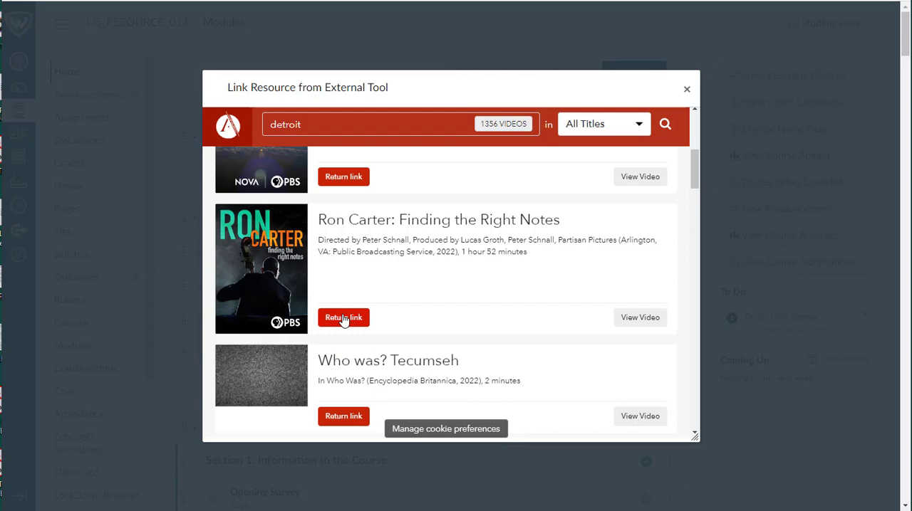
{"action": "left_click", "coordinate": [344, 320]}
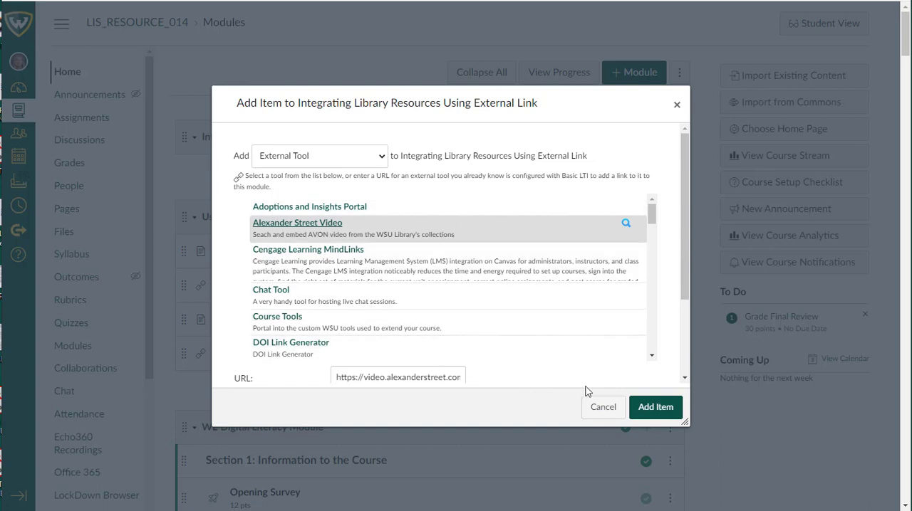
{"action": "left_click", "coordinate": [654, 409]}
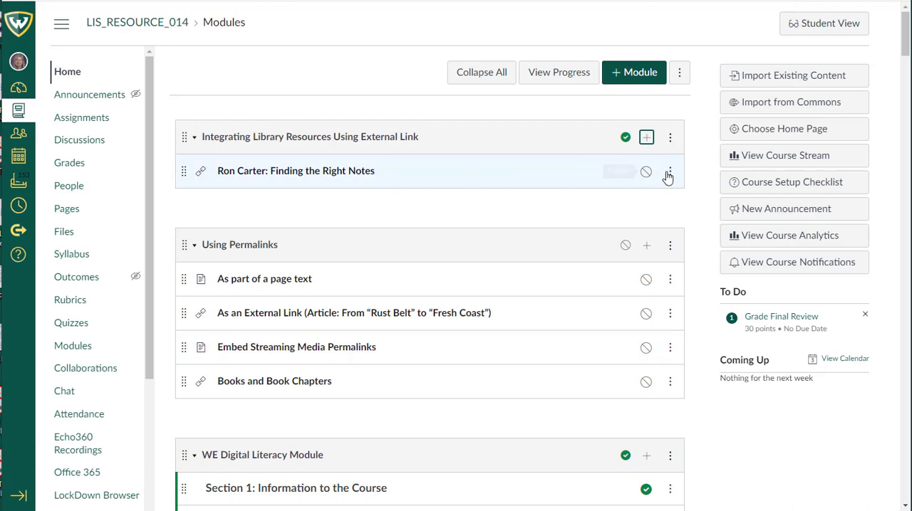
Step: Open the linked "Ron Carter: Finding the Right Notes" item to check its video player and dismiss the cookie notice
{"action": "left_click", "coordinate": [313, 172]}
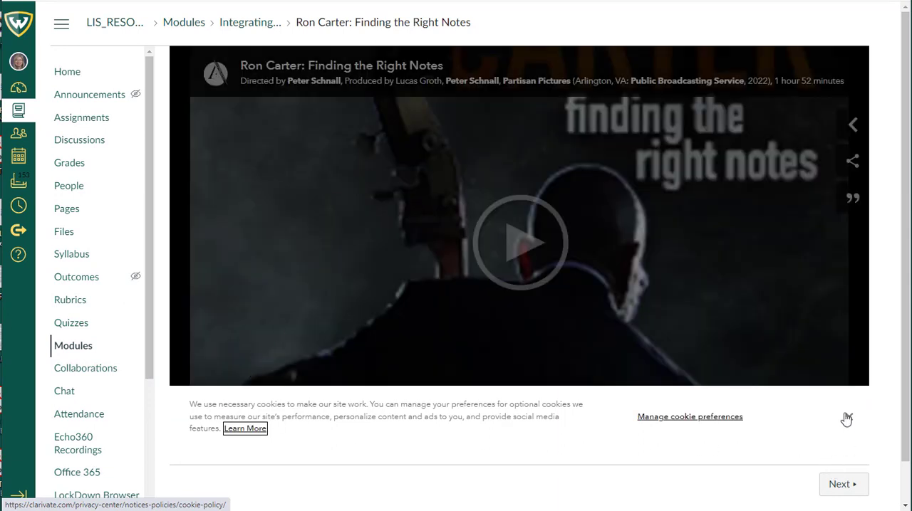
{"action": "left_click", "coordinate": [525, 245]}
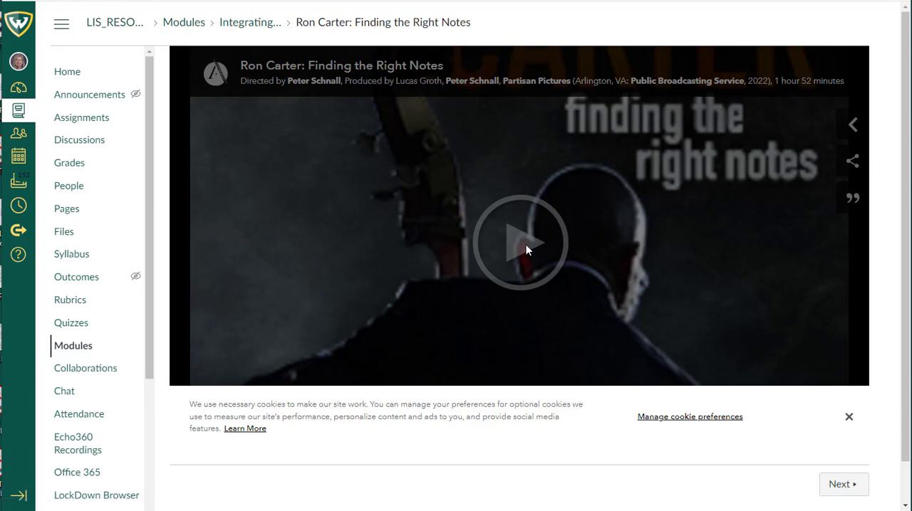
{"action": "left_click", "coordinate": [848, 417]}
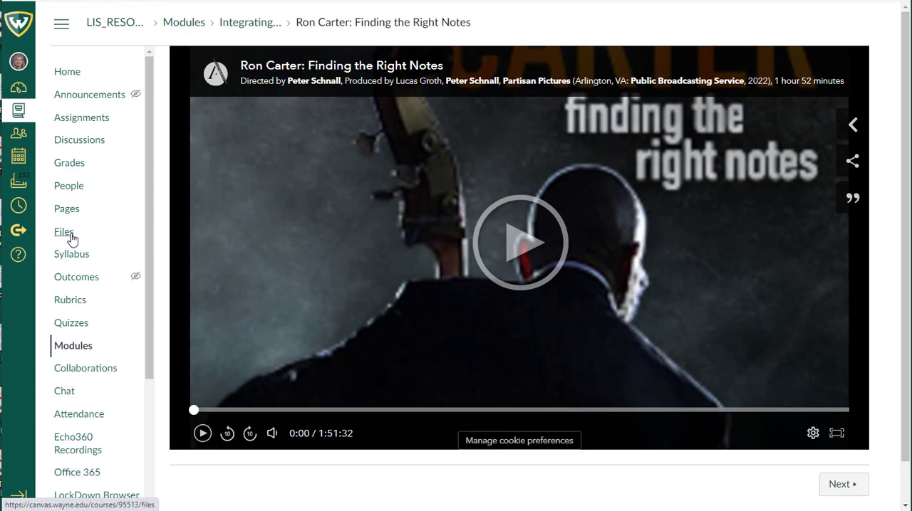
Step: Add a new page named "Watch this film" to the "Integrating Library Resources Using External Link" module
{"action": "left_click", "coordinate": [65, 347]}
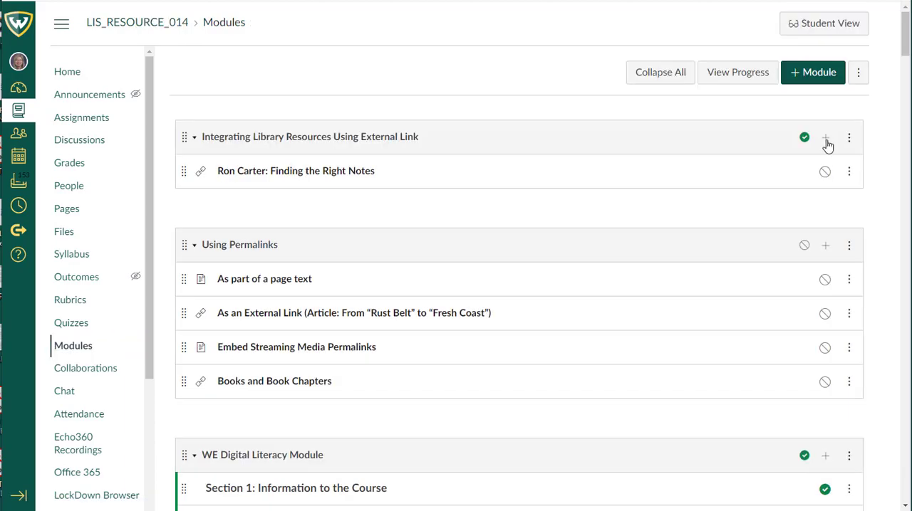
{"action": "left_click", "coordinate": [825, 137]}
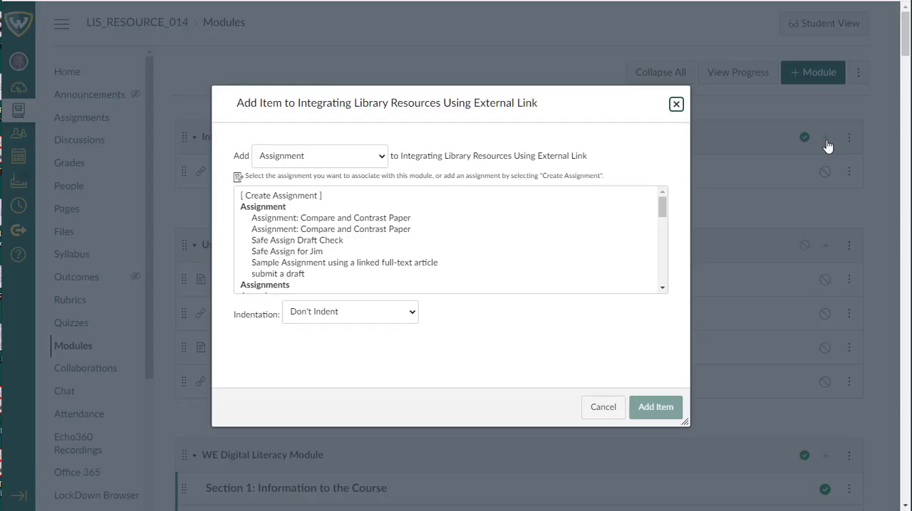
{"action": "left_click", "coordinate": [298, 164]}
{"action": "left_click", "coordinate": [295, 207]}
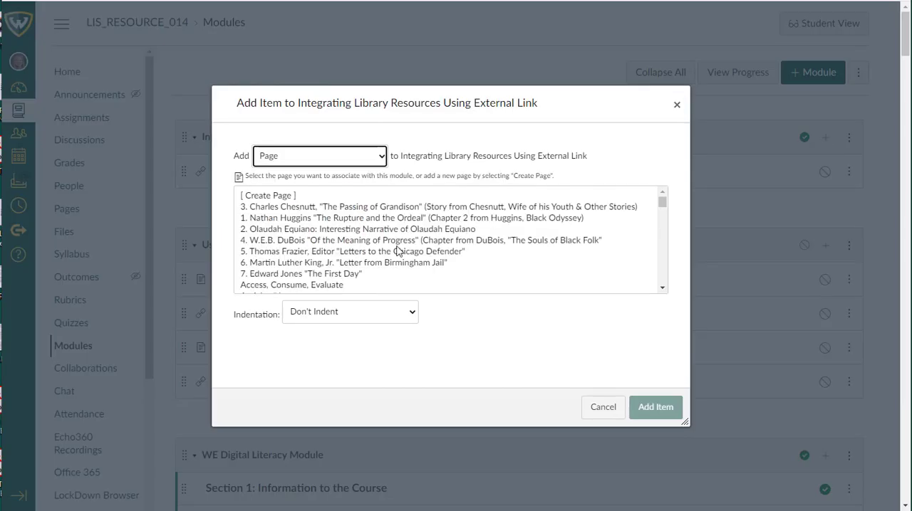
{"action": "left_click", "coordinate": [284, 192]}
{"action": "left_click", "coordinate": [286, 198]}
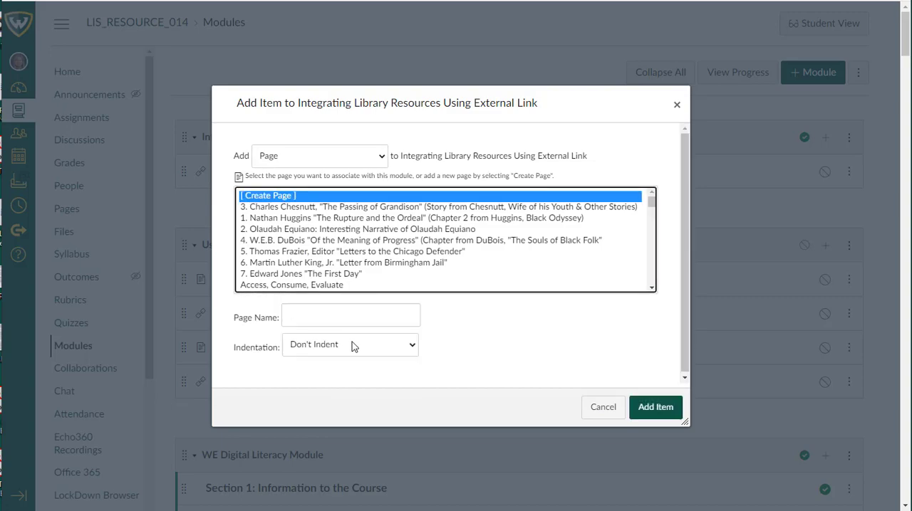
{"action": "left_click", "coordinate": [405, 313]}
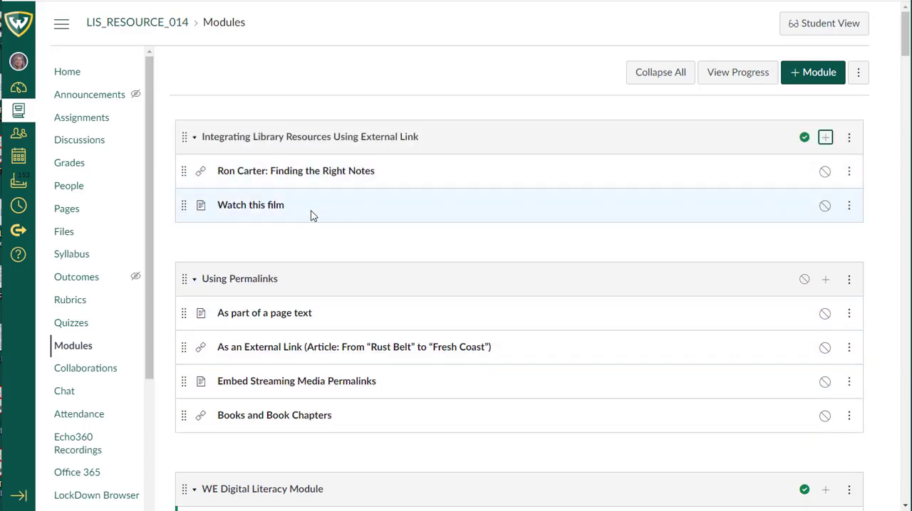
Step: Open the "Watch this film" page for editing and enter "Watch this film" as its body text
{"action": "left_click", "coordinate": [277, 207]}
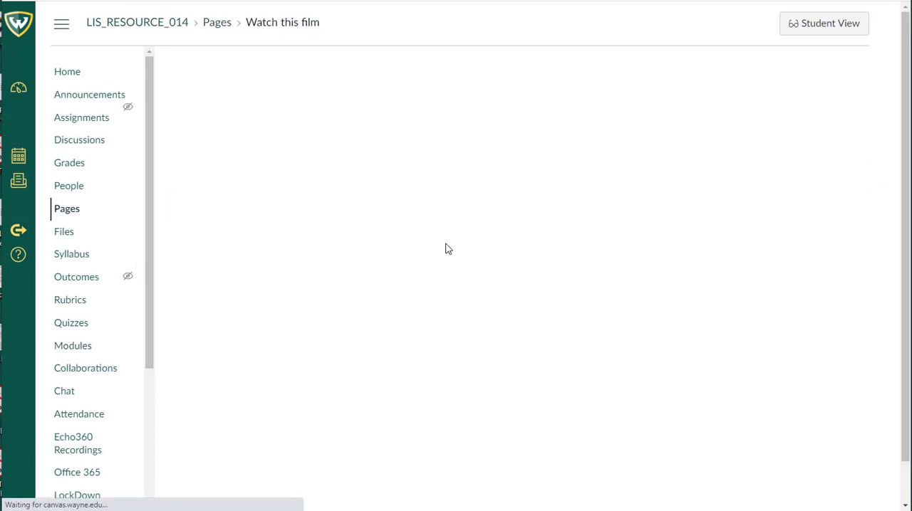
{"action": "left_click", "coordinate": [810, 73]}
{"action": "type", "text": "Watch this film"}
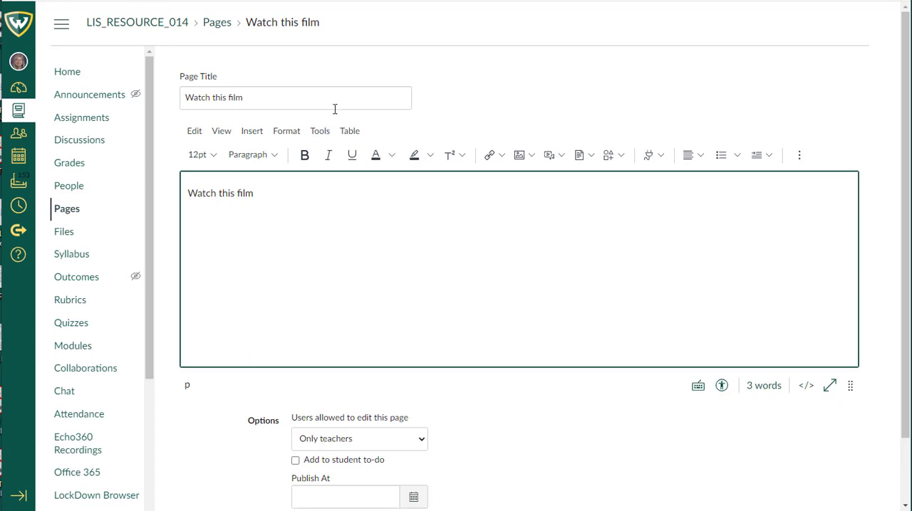
Step: Launch Alexander Street Video from the full list of apps available in the page editor
{"action": "left_click", "coordinate": [661, 156]}
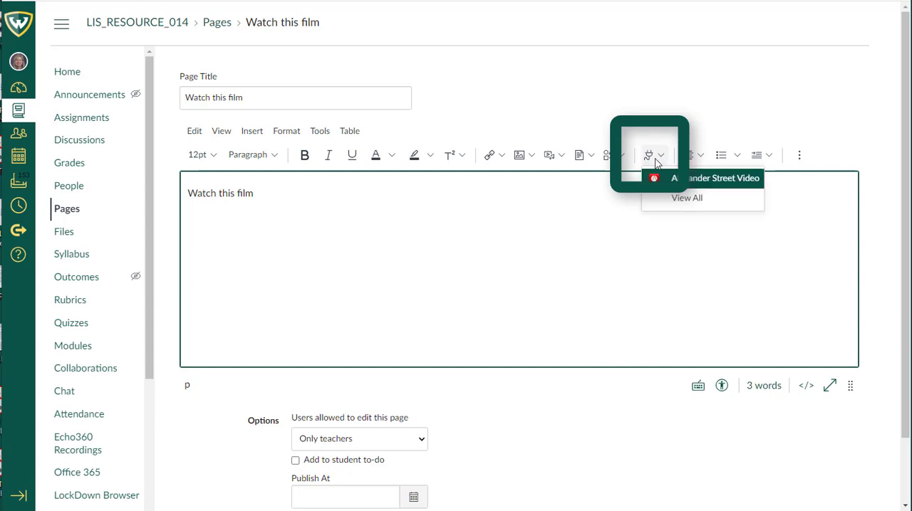
{"action": "left_click", "coordinate": [686, 199]}
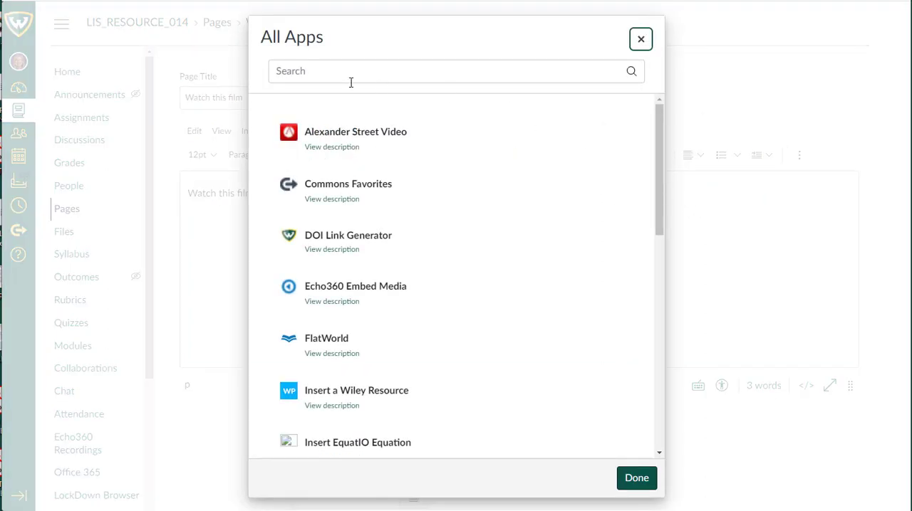
{"action": "left_click", "coordinate": [331, 138]}
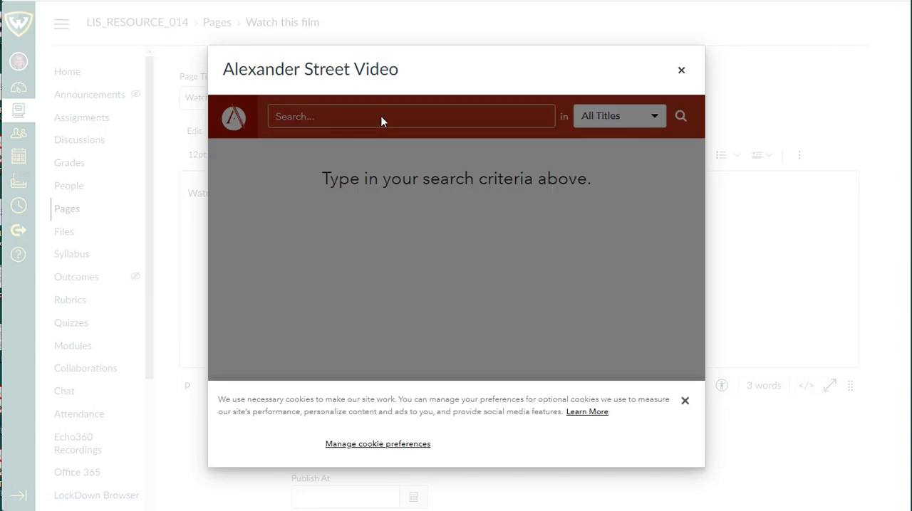
Step: Search Alexander Street Video for "detroit" and sort the results by Newest First
{"action": "type", "text": "detroit"}
{"action": "key", "text": "Return"}
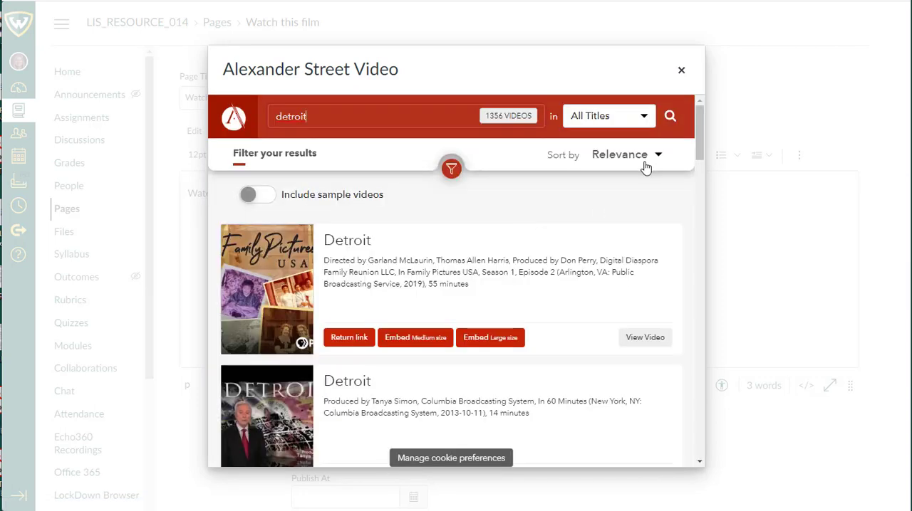
{"action": "left_click", "coordinate": [640, 161]}
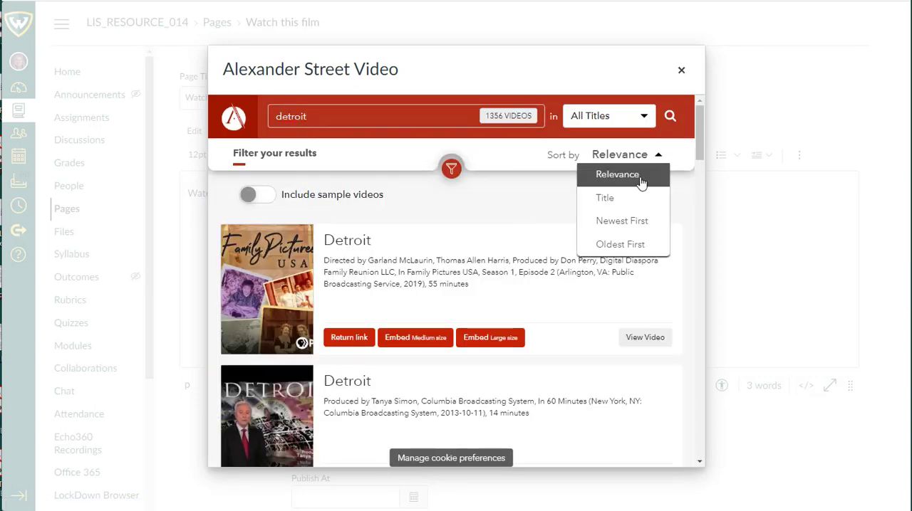
{"action": "left_click", "coordinate": [622, 222]}
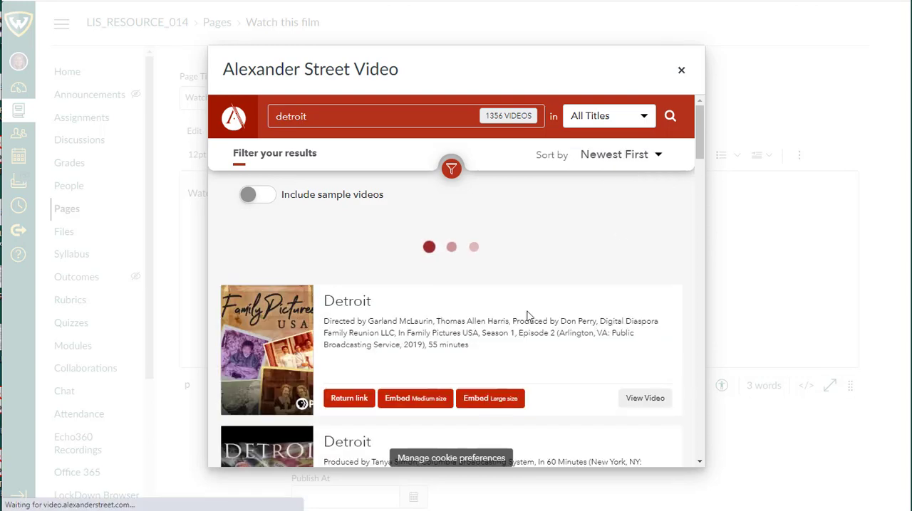
Step: Embed "Ron Carter: Finding the Right Notes" at medium size in the "Watch this film" page and save the page
{"action": "scroll", "coordinate": [347, 428], "scroll_direction": "down", "scroll_amount": 5}
{"action": "scroll", "coordinate": [377, 403], "scroll_direction": "down", "scroll_amount": 1}
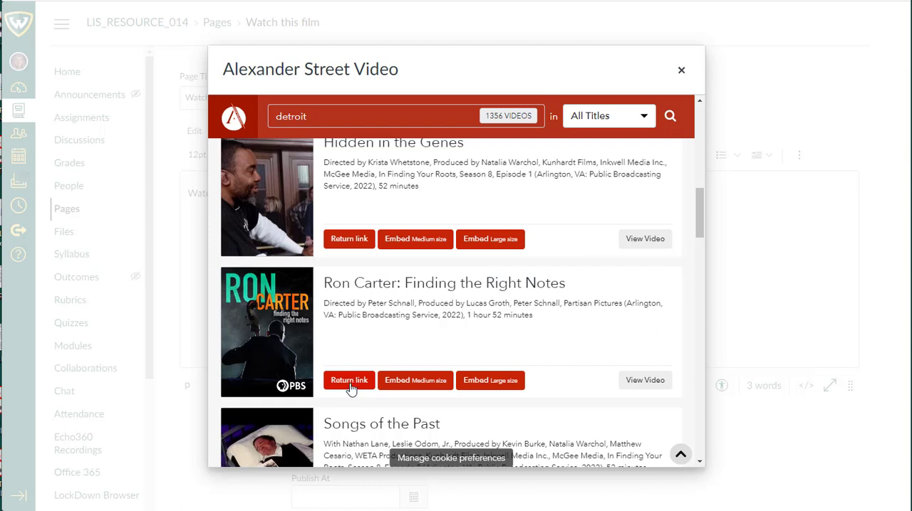
{"action": "left_click", "coordinate": [419, 383]}
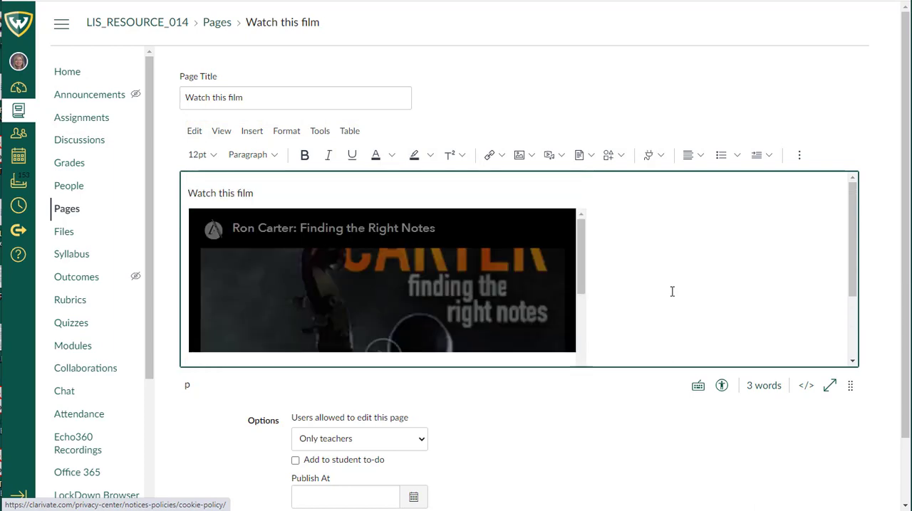
{"action": "scroll", "coordinate": [672, 292], "scroll_direction": "down", "scroll_amount": 1}
{"action": "left_click", "coordinate": [798, 483]}
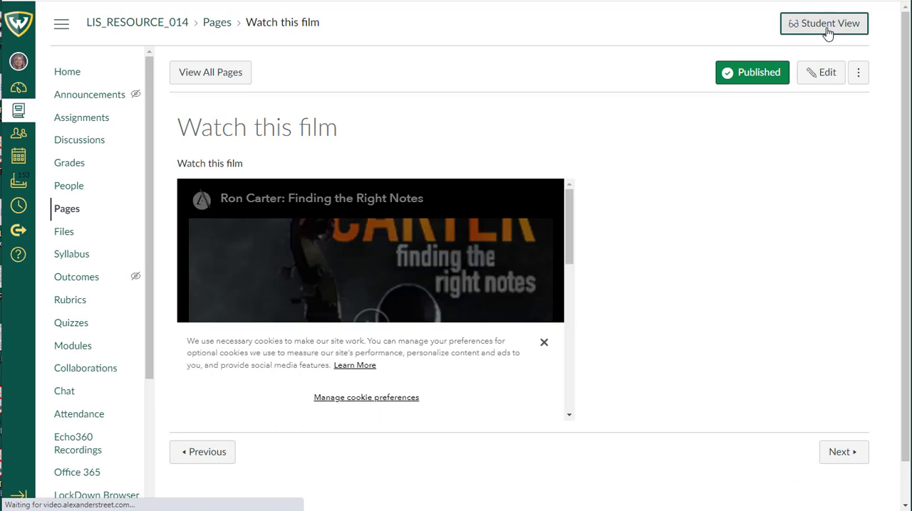
Step: Check the "Watch this film" page in Student View, dismissing the cookie notice and playing the embedded video
{"action": "left_click", "coordinate": [826, 29]}
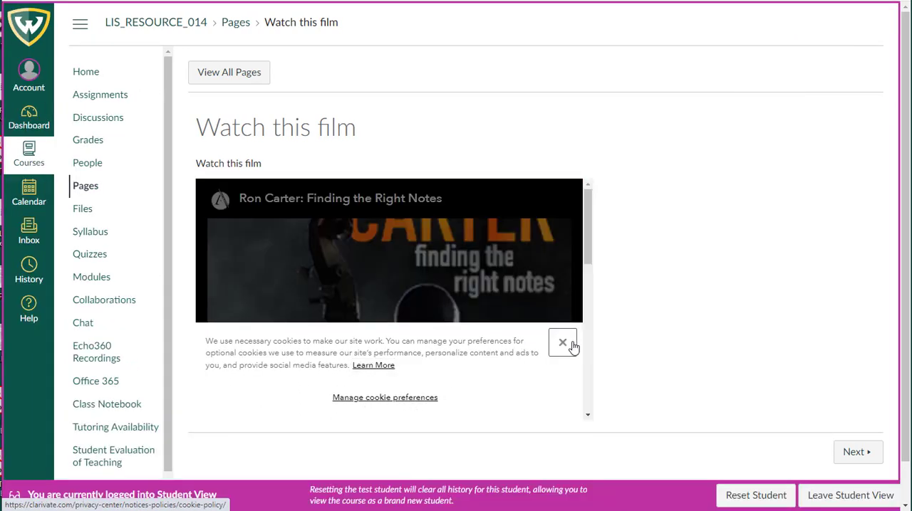
{"action": "left_click", "coordinate": [563, 343]}
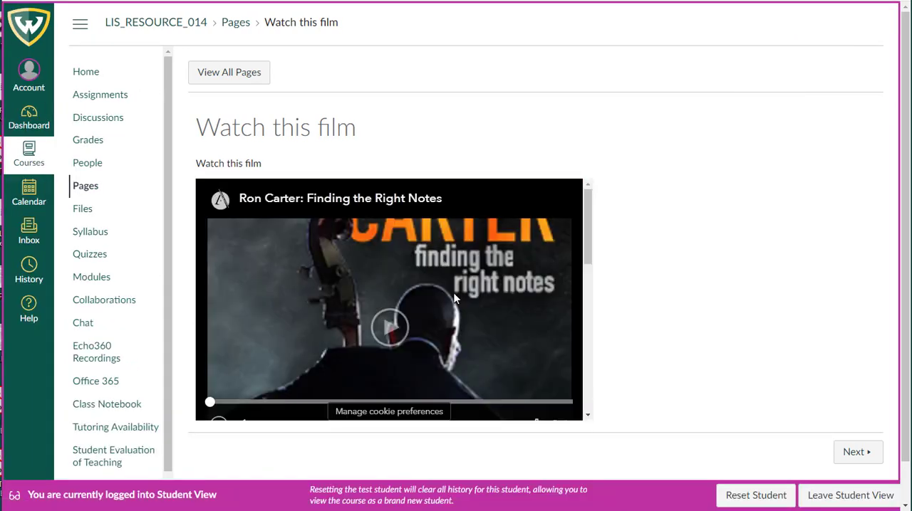
{"action": "left_click", "coordinate": [390, 334]}
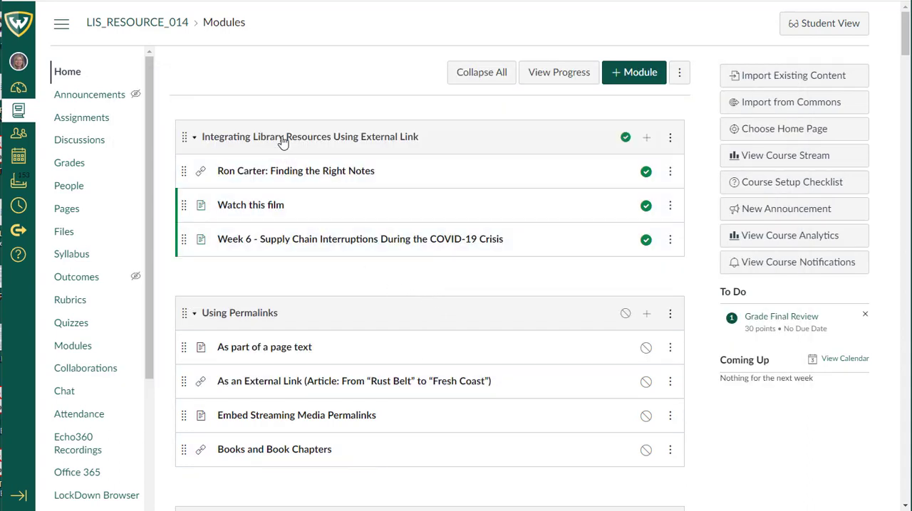
Step: Start adding an External Tool item to the "Integrating Library Resources Using External Link" module with ProQuest Databases
{"action": "left_click", "coordinate": [646, 137]}
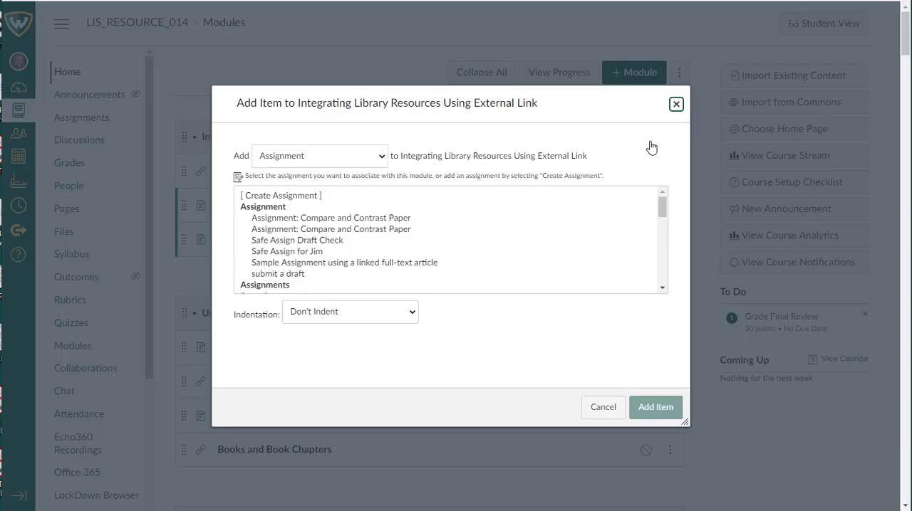
{"action": "left_click", "coordinate": [383, 156]}
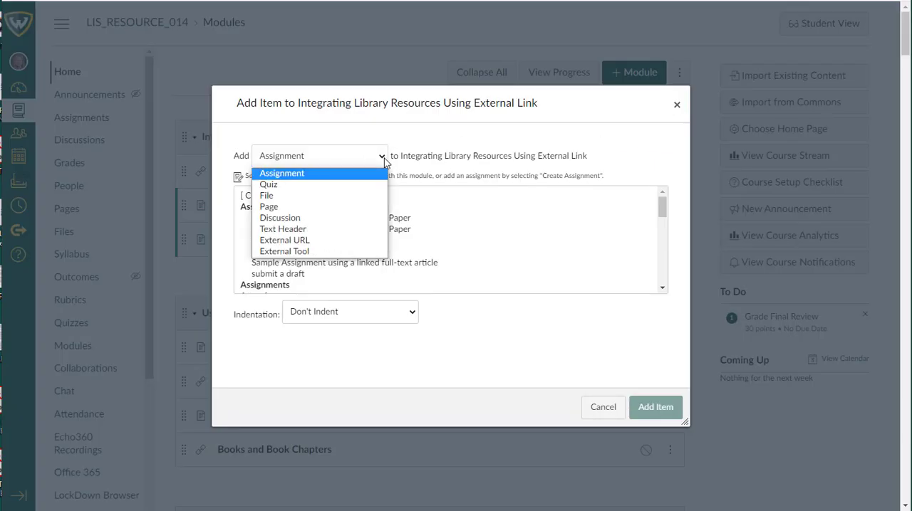
{"action": "left_click", "coordinate": [341, 253]}
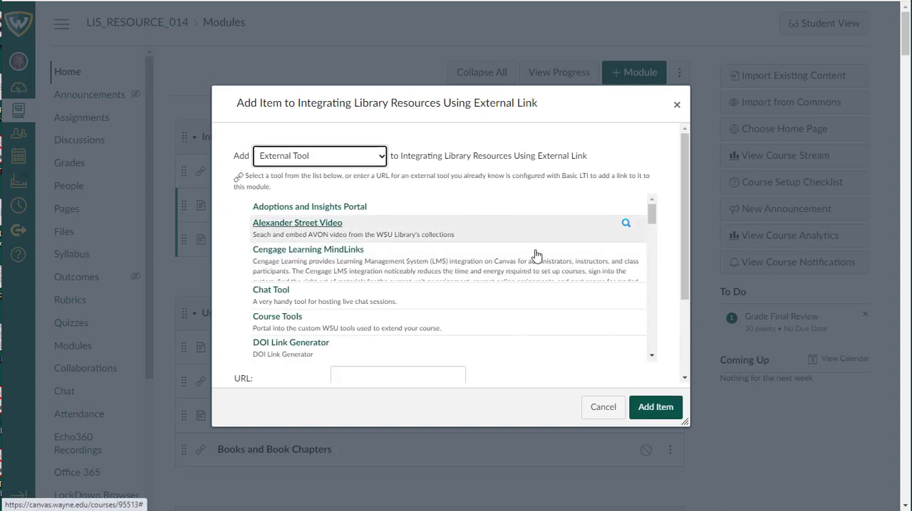
{"action": "left_click_drag", "start_coordinate": [652, 221], "coordinate": [656, 301]}
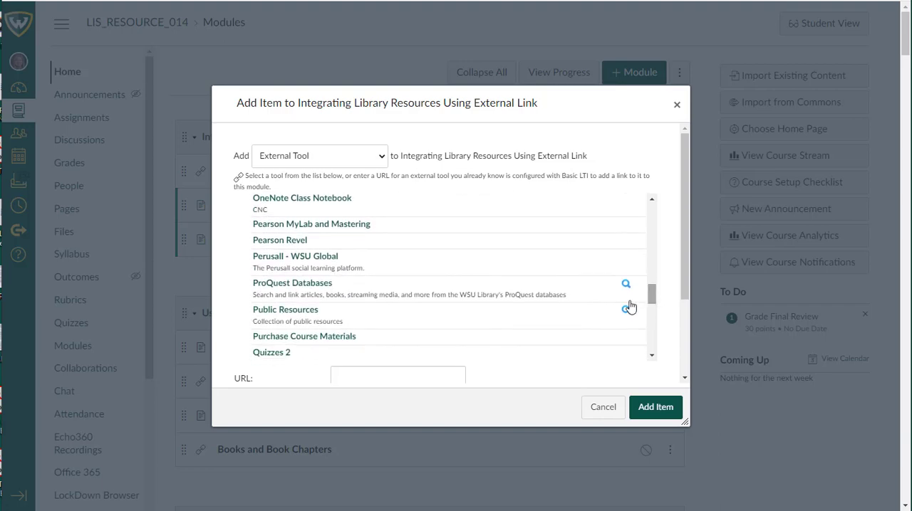
{"action": "left_click", "coordinate": [319, 288]}
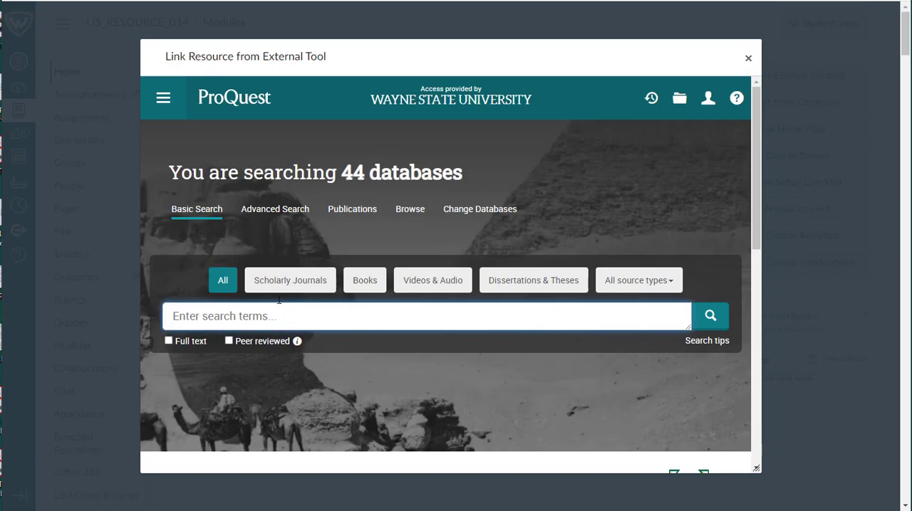
Step: Search ProQuest for "global supply chain" COVID lockdown, with the first three words quoted, and limit the results to full text
{"action": "type", "text": "\"global supply chain\" COVID lockdown"}
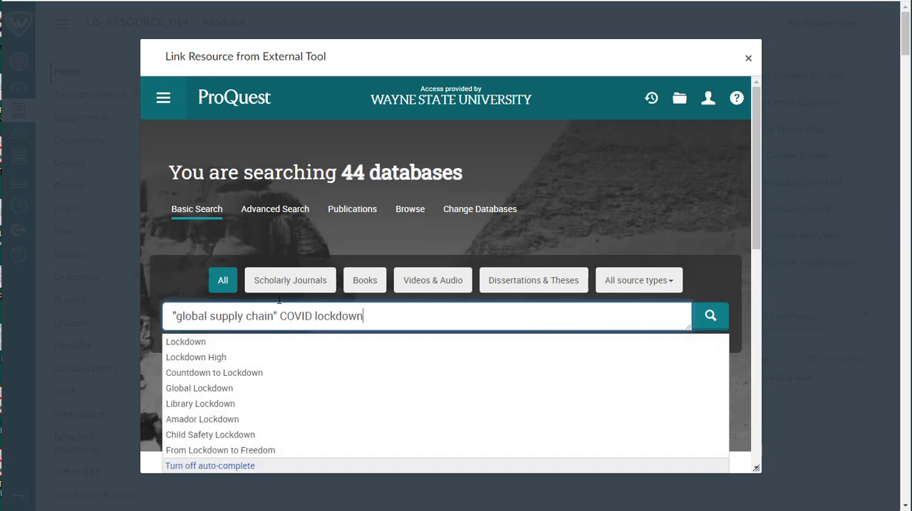
{"action": "left_click", "coordinate": [710, 318]}
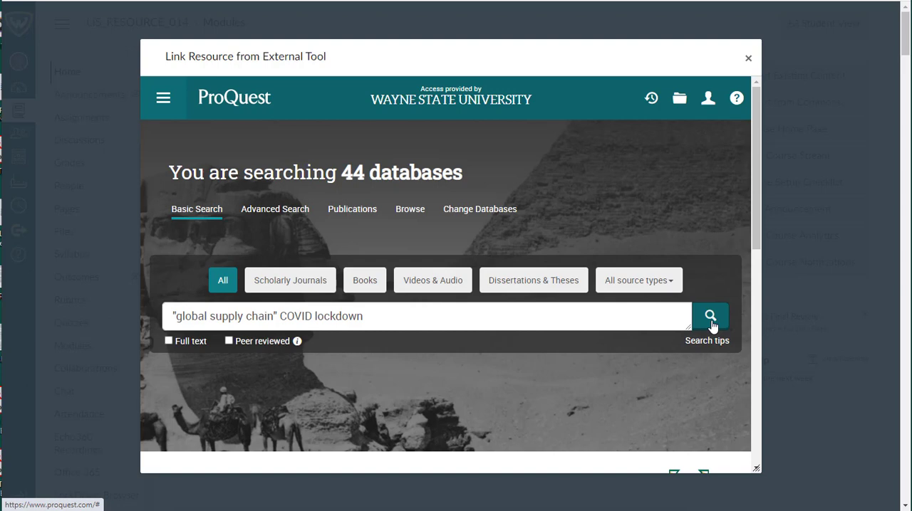
{"action": "left_click", "coordinate": [712, 324]}
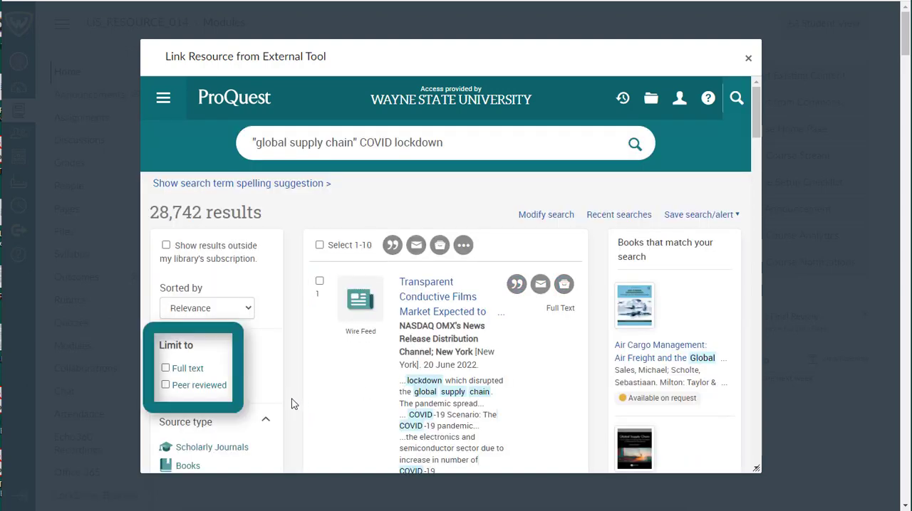
{"action": "left_click", "coordinate": [166, 369]}
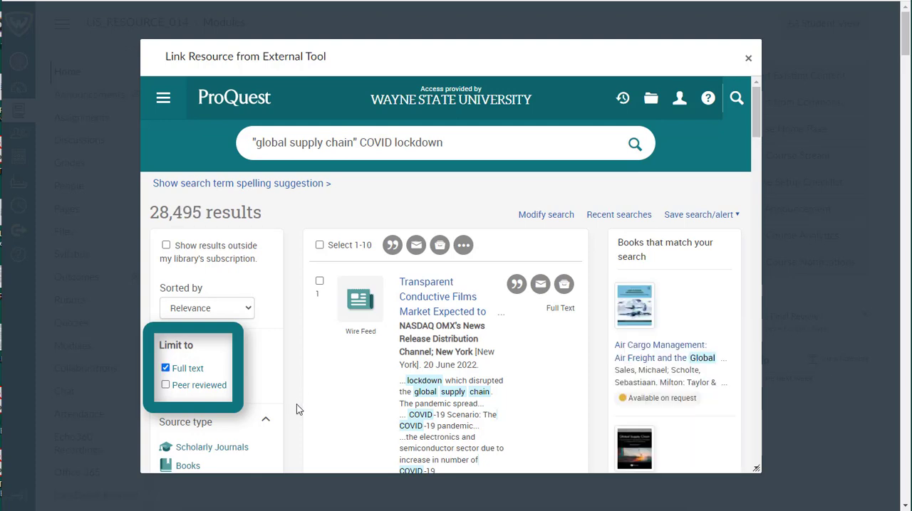
Step: Find the BIS Quarterly Review article "Global supply chain interdependence and shock amplification – evidence from Covid lockdowns 1" and select it as the document to link
{"action": "scroll", "coordinate": [302, 403], "scroll_direction": "down", "scroll_amount": 2}
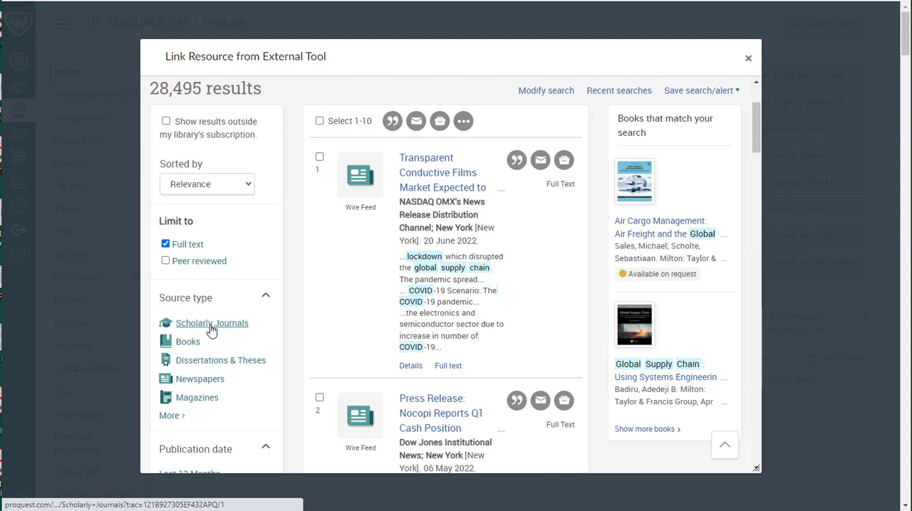
{"action": "scroll", "coordinate": [250, 356], "scroll_direction": "down", "scroll_amount": 3}
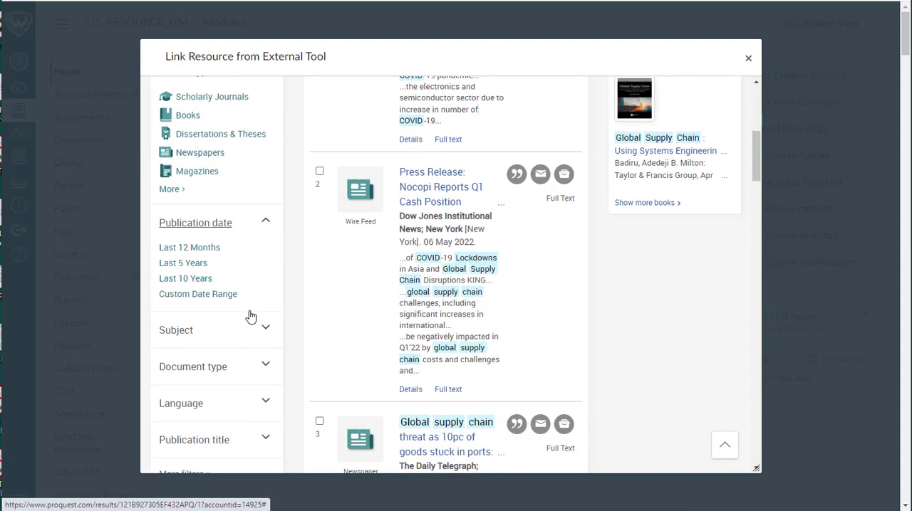
{"action": "scroll", "coordinate": [250, 316], "scroll_direction": "up", "scroll_amount": 3}
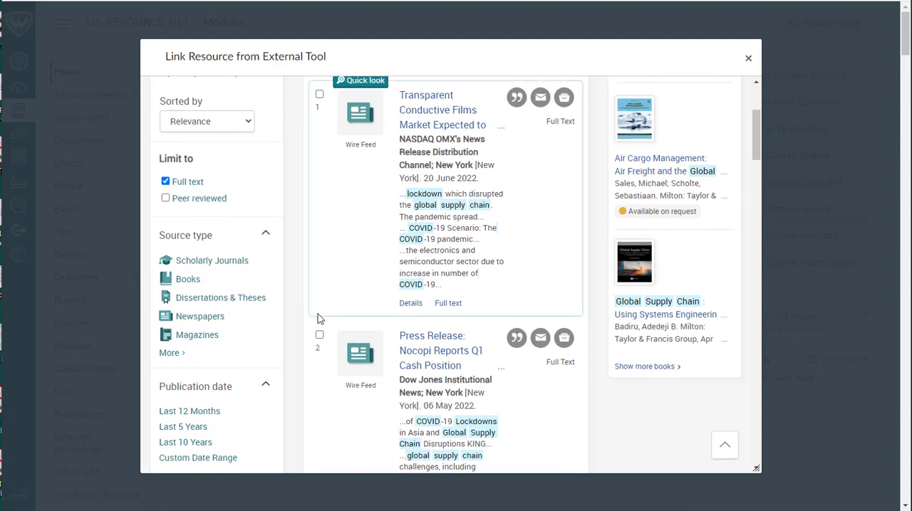
{"action": "scroll", "coordinate": [318, 319], "scroll_direction": "down", "scroll_amount": 5}
{"action": "scroll", "coordinate": [318, 319], "scroll_direction": "down", "scroll_amount": 1}
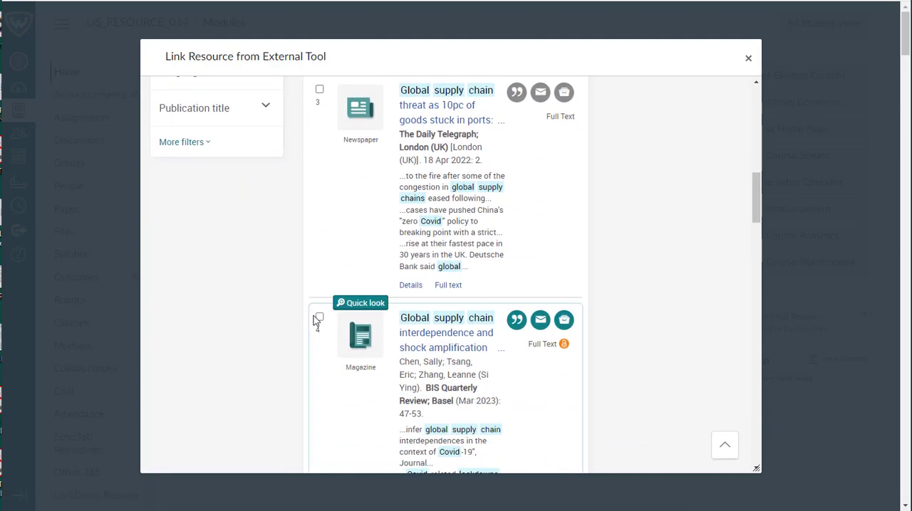
{"action": "scroll", "coordinate": [317, 321], "scroll_direction": "down", "scroll_amount": 2}
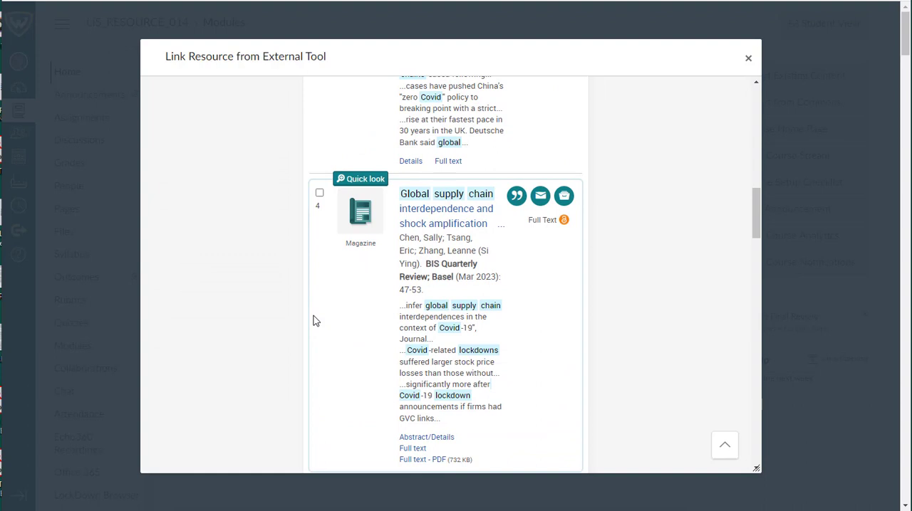
{"action": "scroll", "coordinate": [316, 321], "scroll_direction": "down", "scroll_amount": 4}
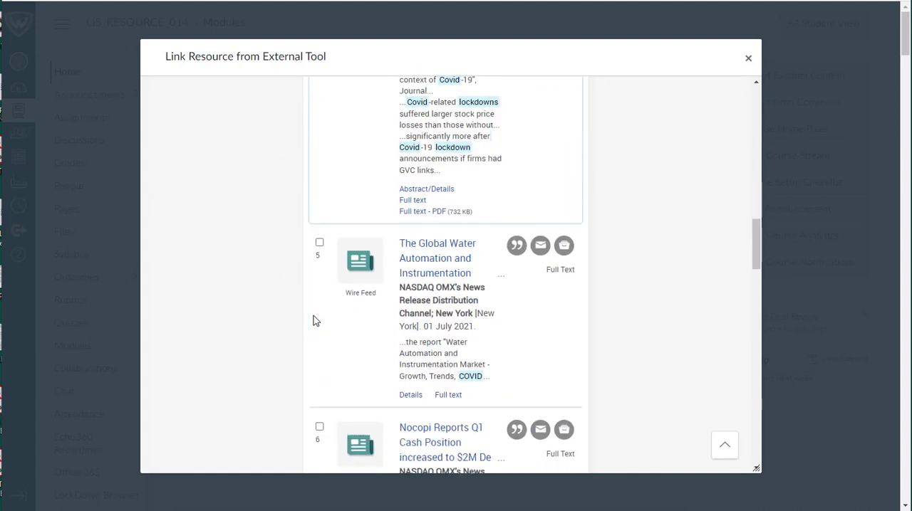
{"action": "scroll", "coordinate": [316, 321], "scroll_direction": "up", "scroll_amount": 3}
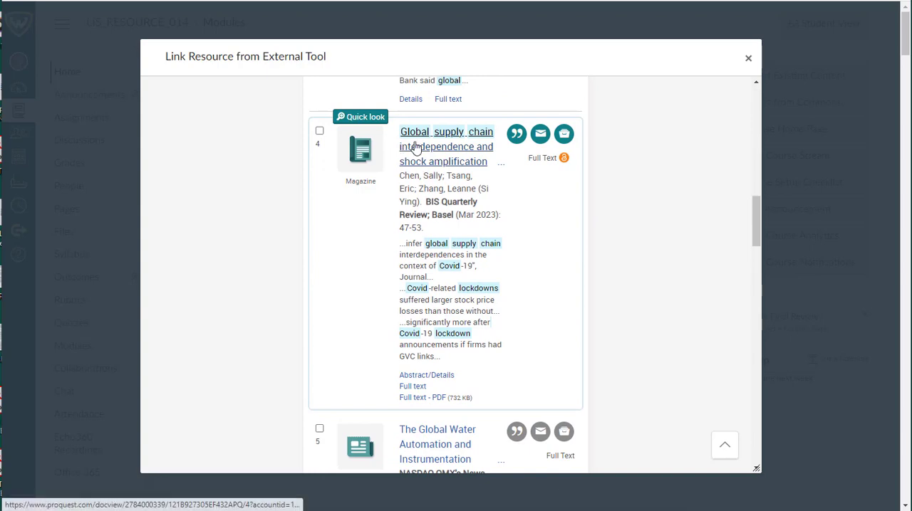
{"action": "left_click", "coordinate": [416, 146]}
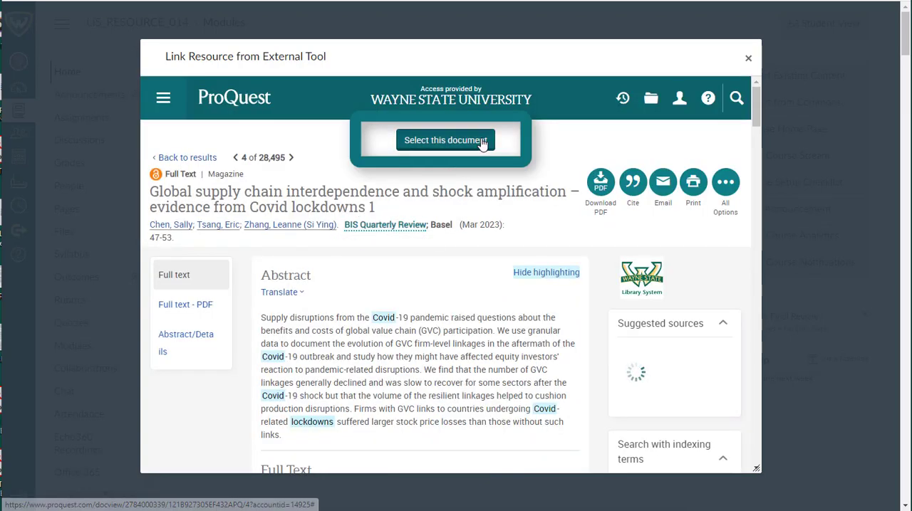
{"action": "left_click", "coordinate": [426, 142]}
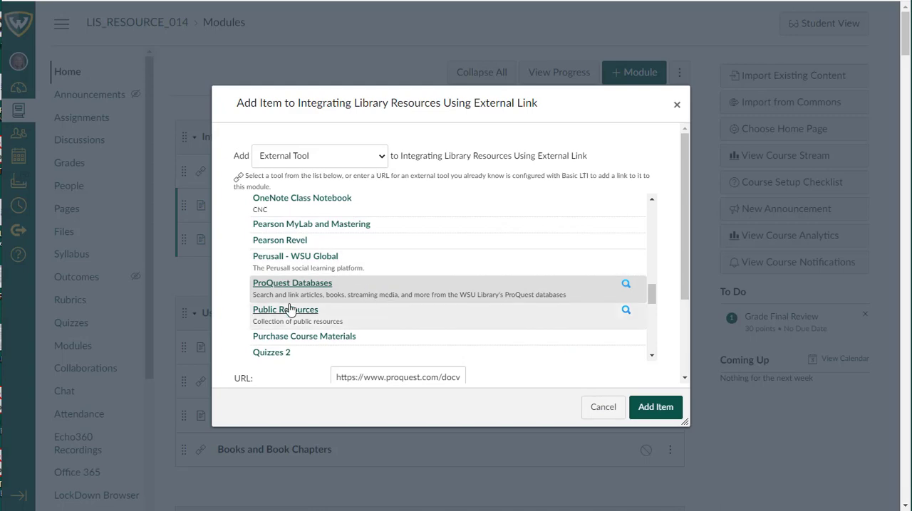
Step: Add the selected ProQuest article to the module as a published item and open it
{"action": "left_click", "coordinate": [656, 408]}
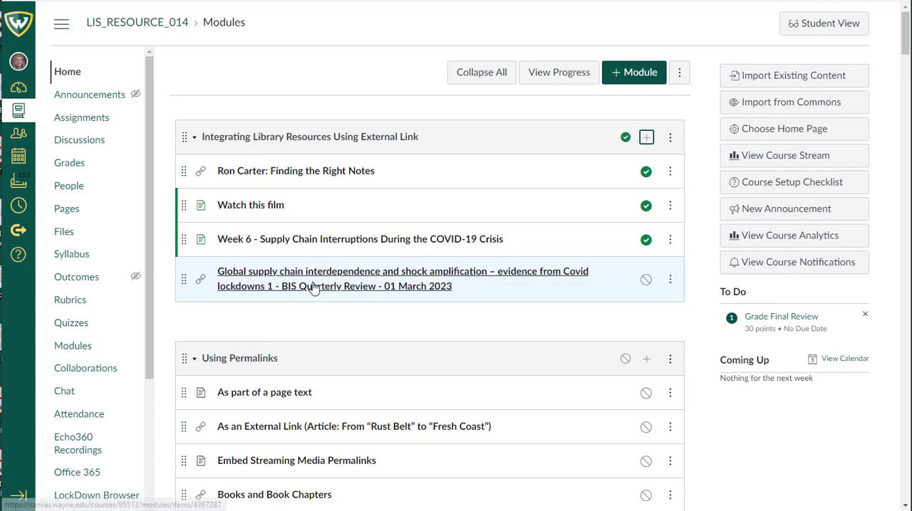
{"action": "left_click", "coordinate": [646, 280]}
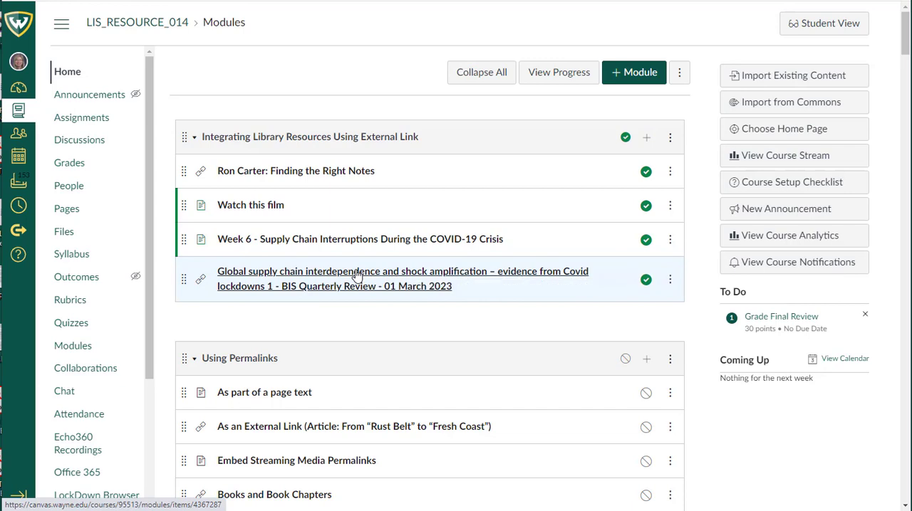
{"action": "left_click", "coordinate": [359, 276]}
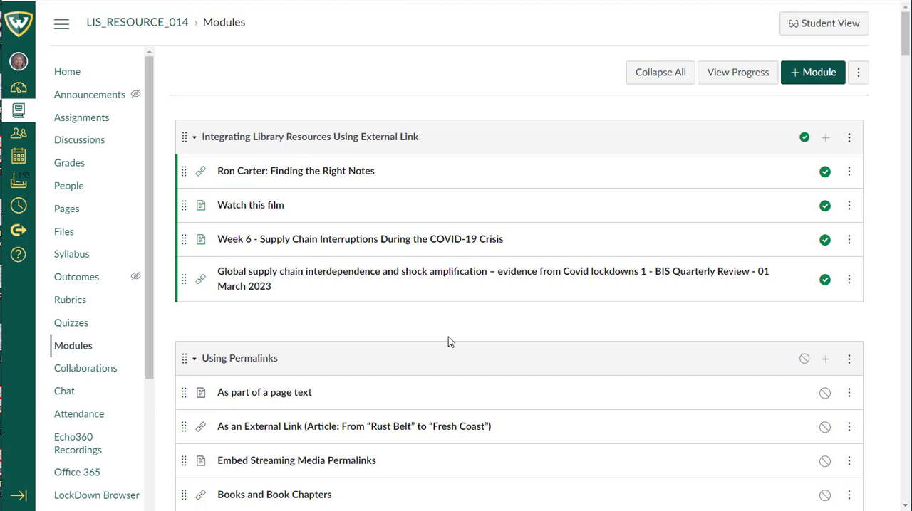
Step: Open the "Week 6 - Supply Chain Interruptions During the COVID-19 Crisis" page for editing and start a new line below its text
{"action": "left_click", "coordinate": [291, 240]}
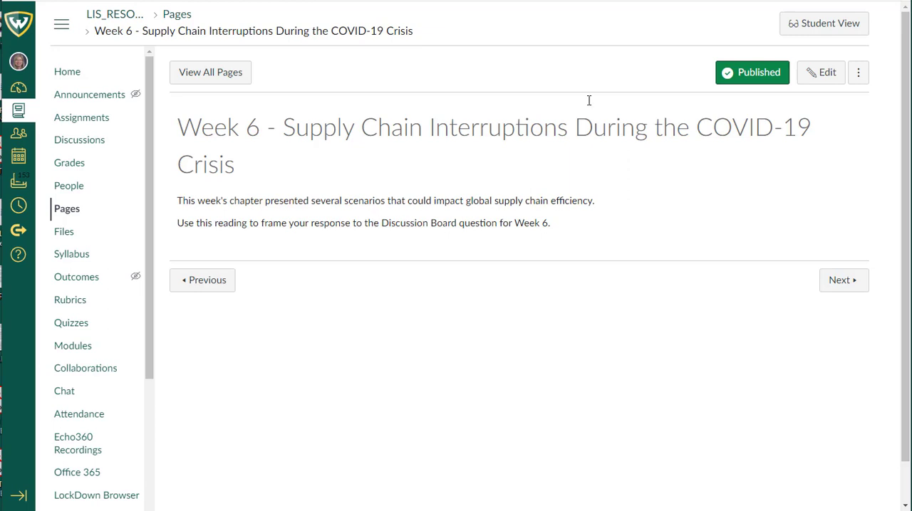
{"action": "left_click", "coordinate": [821, 75]}
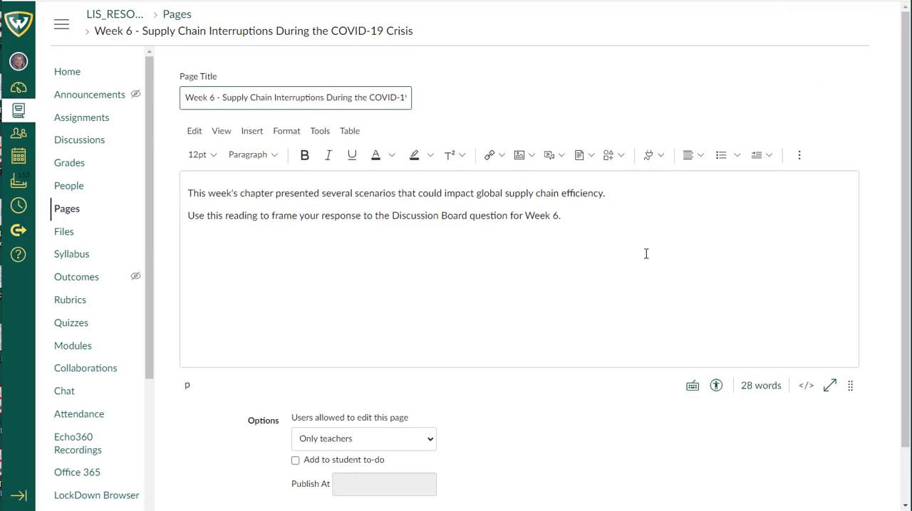
{"action": "left_click", "coordinate": [582, 215]}
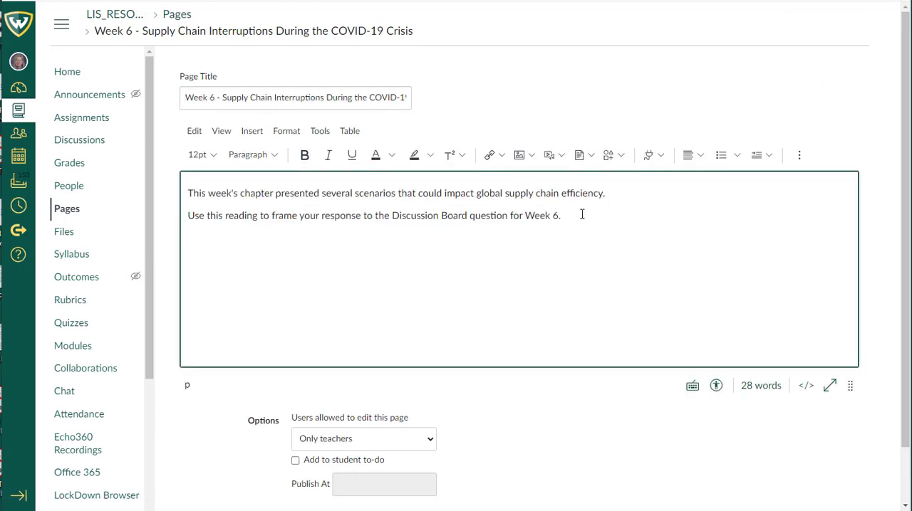
{"action": "key", "text": "Return"}
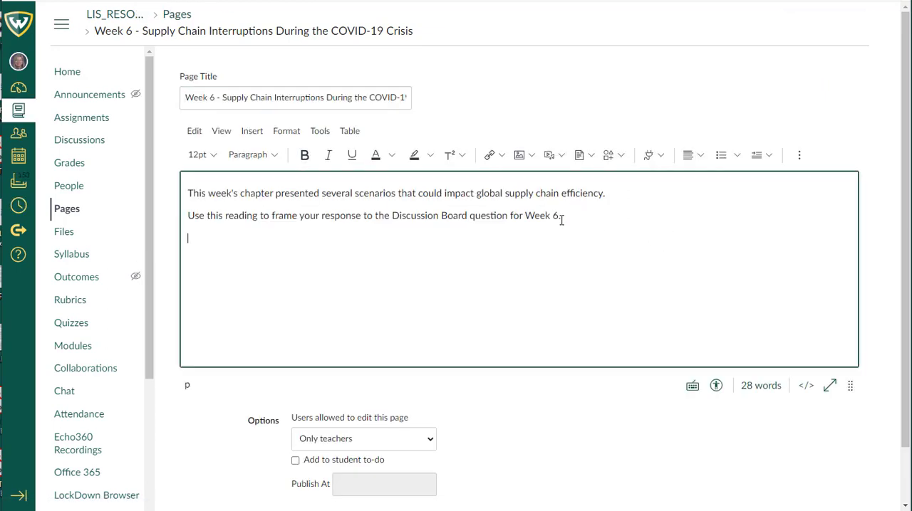
Step: Open the ProQuest Databases external tool from the full list of apps available in the page editor
{"action": "left_click", "coordinate": [649, 157]}
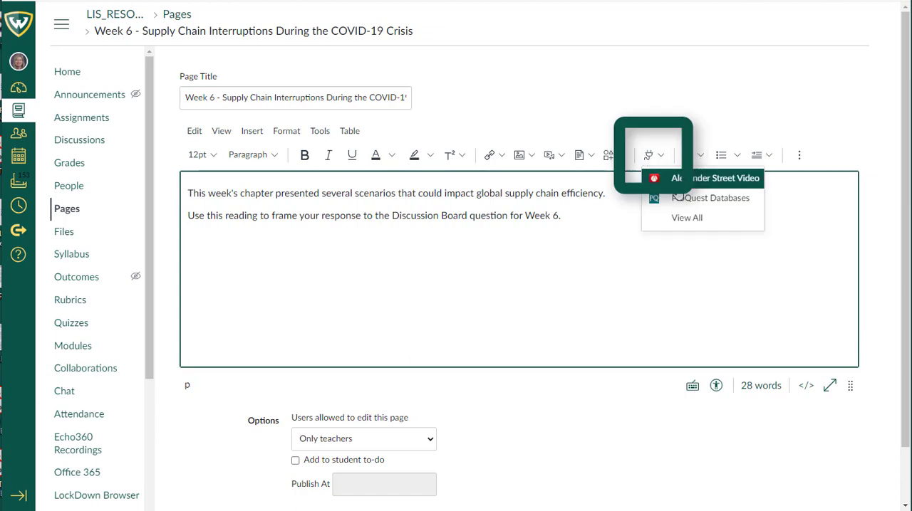
{"action": "left_click", "coordinate": [684, 221]}
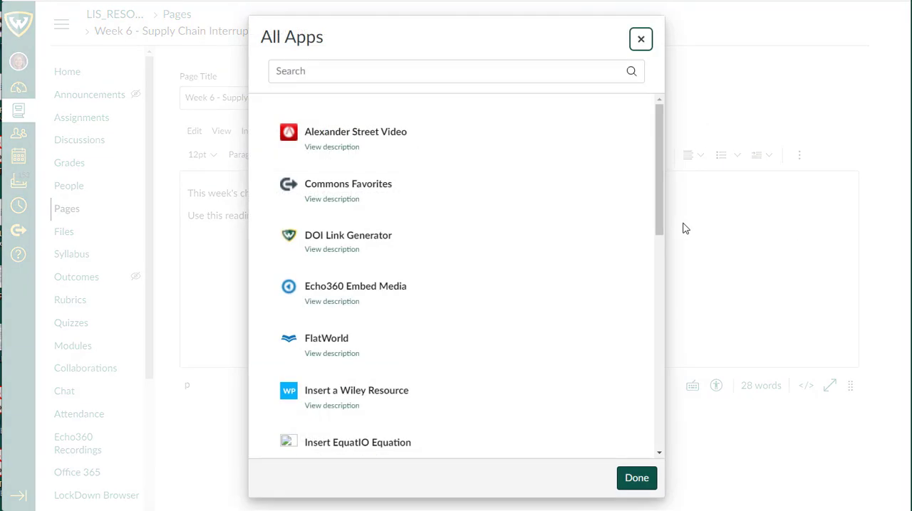
{"action": "left_click_drag", "start_coordinate": [659, 181], "coordinate": [674, 409]}
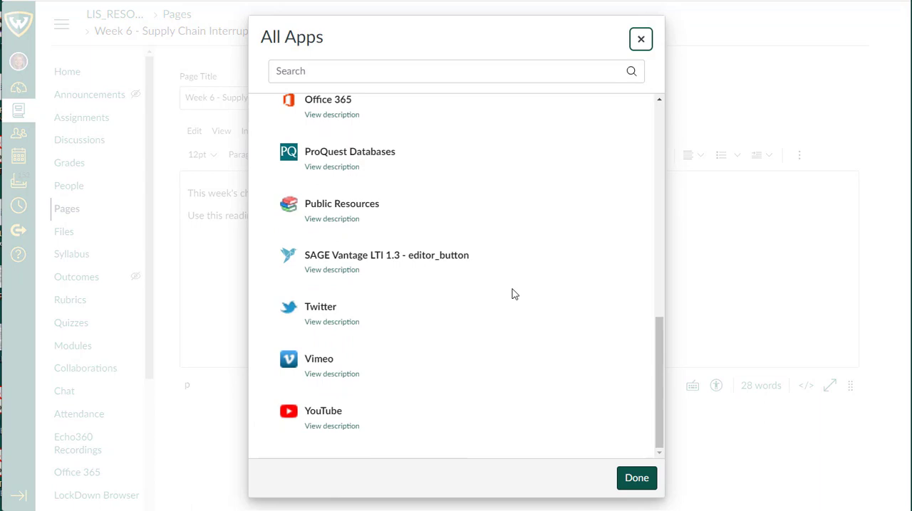
{"action": "left_click", "coordinate": [349, 152]}
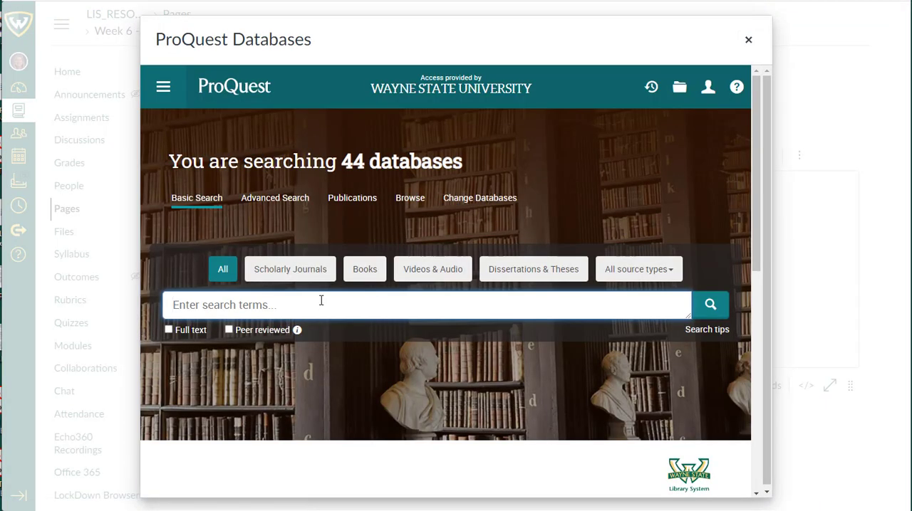
Step: Search the ProQuest databases for "global supply chain" COVID lockdown, keeping the first three words quoted, and limit the results to full text
{"action": "type", "text": "\"global supply chain\" COVID lockdown"}
{"action": "key", "text": "Return"}
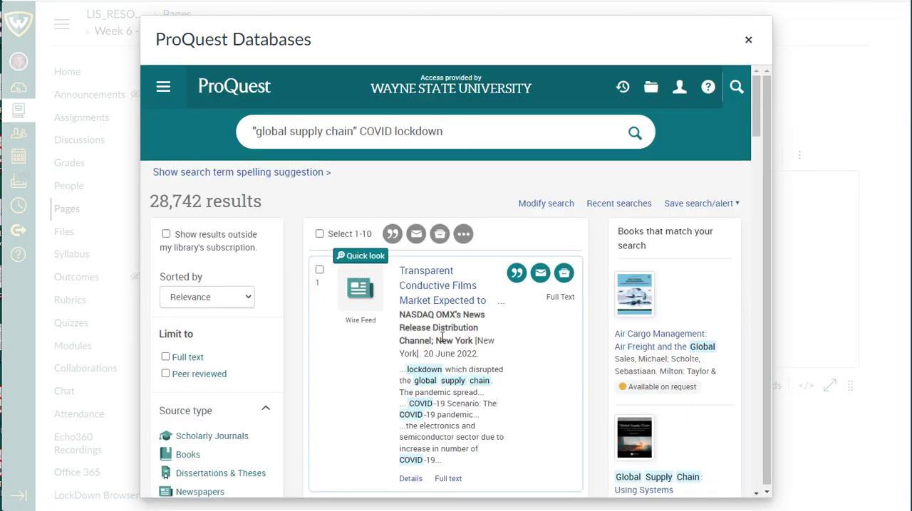
{"action": "left_click", "coordinate": [196, 364]}
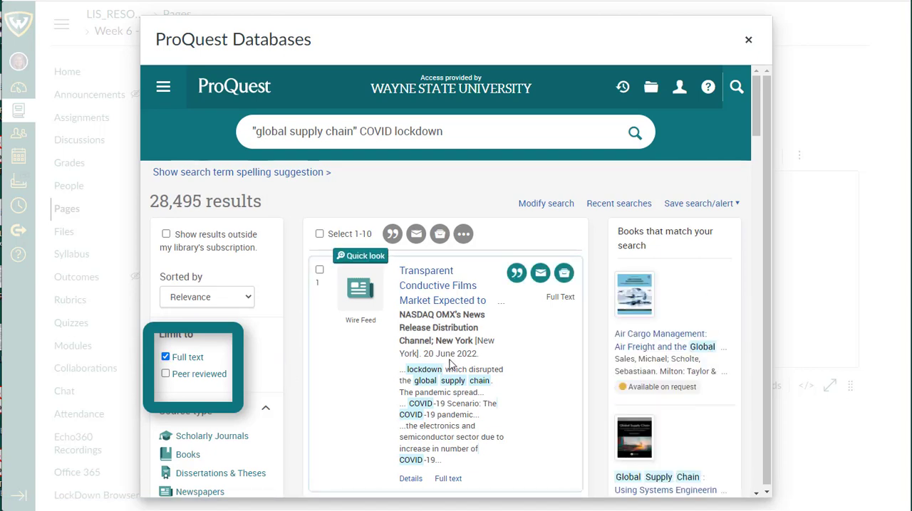
Step: Insert a link to the BIS Quarterly Review article "Global supply chain interdependence and shock amplification – evidence from Covid lockdowns 1" into the page
{"action": "scroll", "coordinate": [449, 364], "scroll_direction": "down", "scroll_amount": 4}
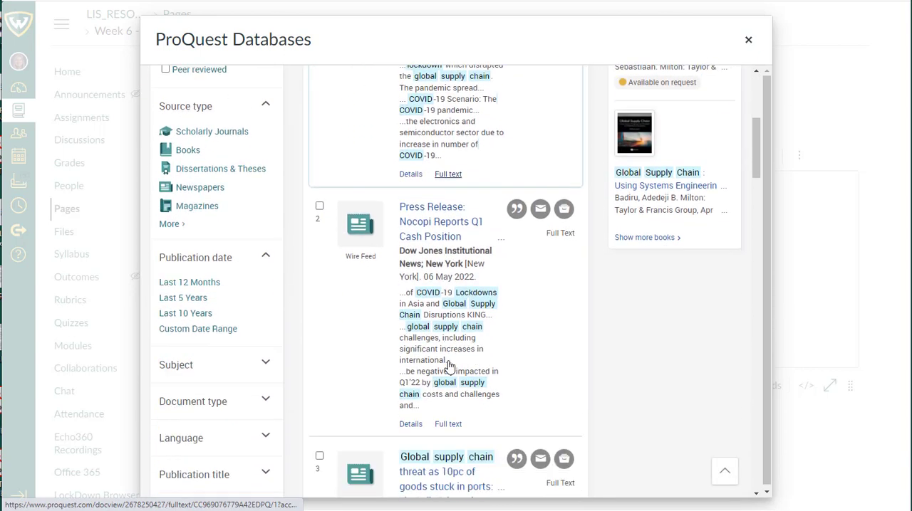
{"action": "scroll", "coordinate": [449, 366], "scroll_direction": "down", "scroll_amount": 6}
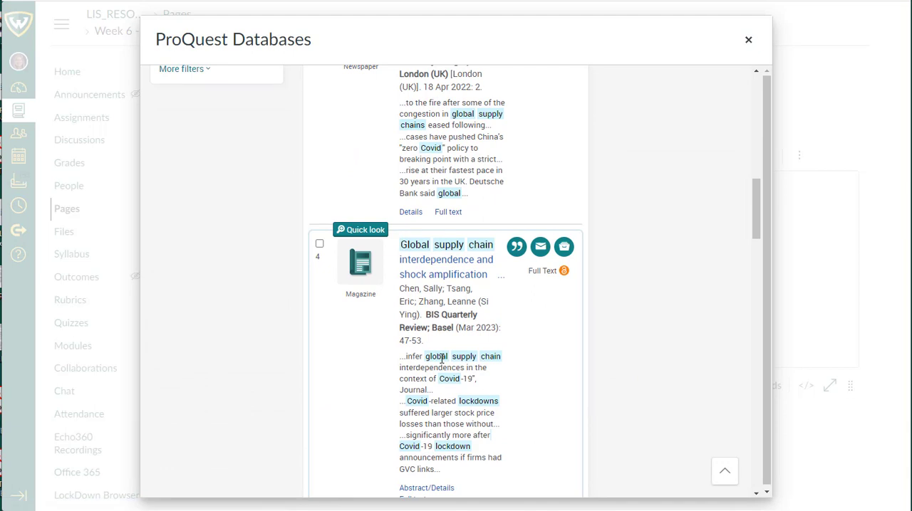
{"action": "left_click", "coordinate": [445, 273]}
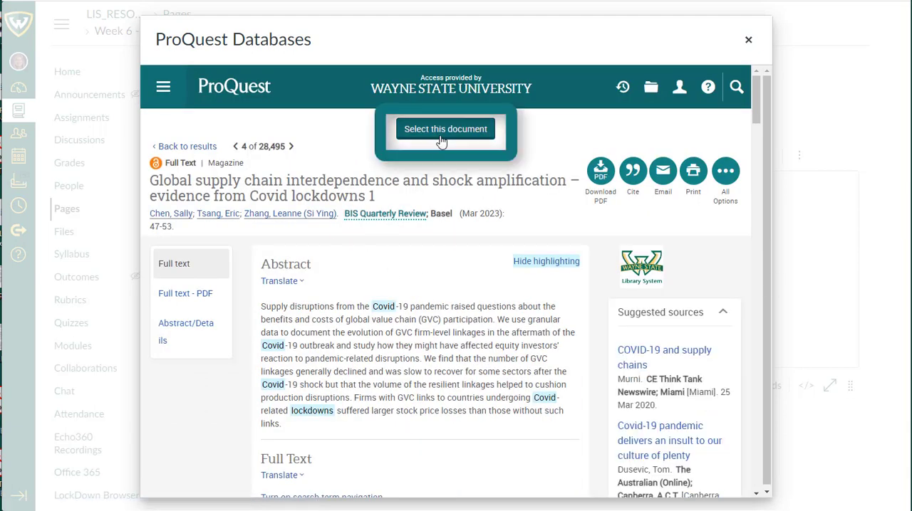
{"action": "left_click", "coordinate": [444, 130]}
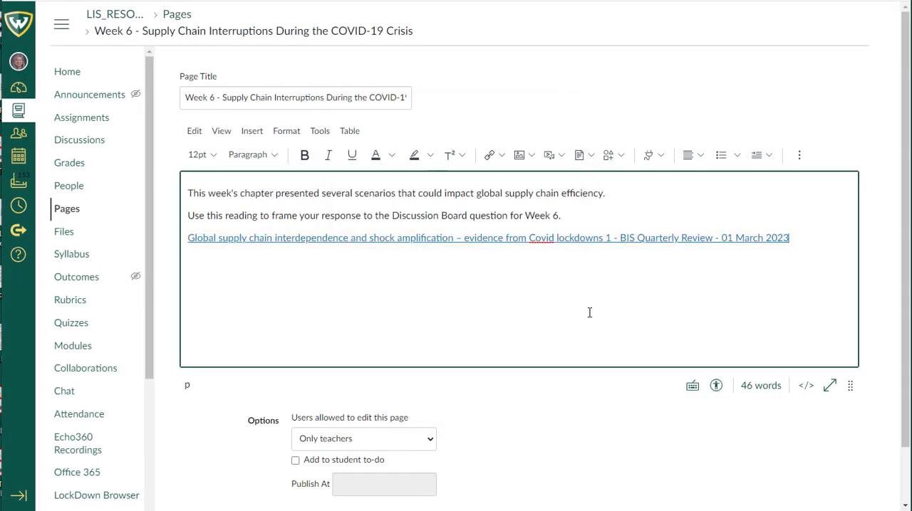
Step: Save the Week 6 page, switch to Student View and open the article link in the page text
{"action": "scroll", "coordinate": [589, 312], "scroll_direction": "down", "scroll_amount": 1}
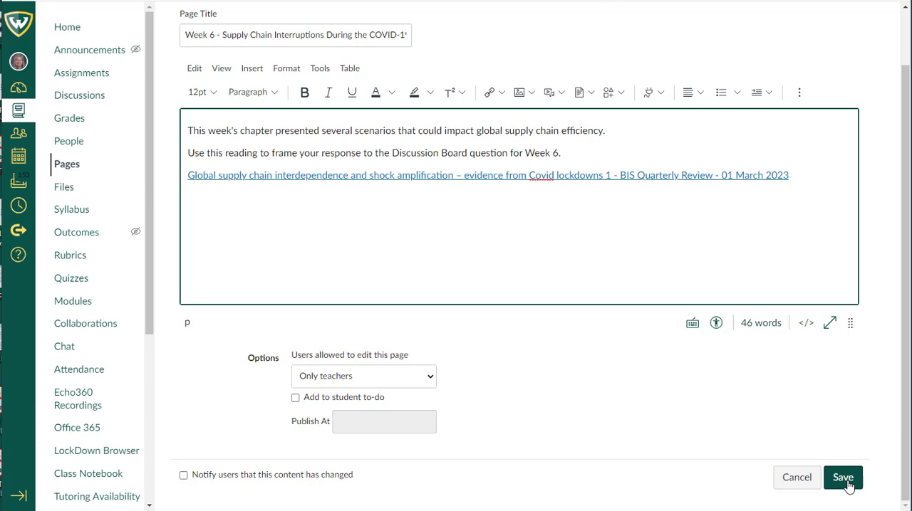
{"action": "left_click", "coordinate": [843, 478]}
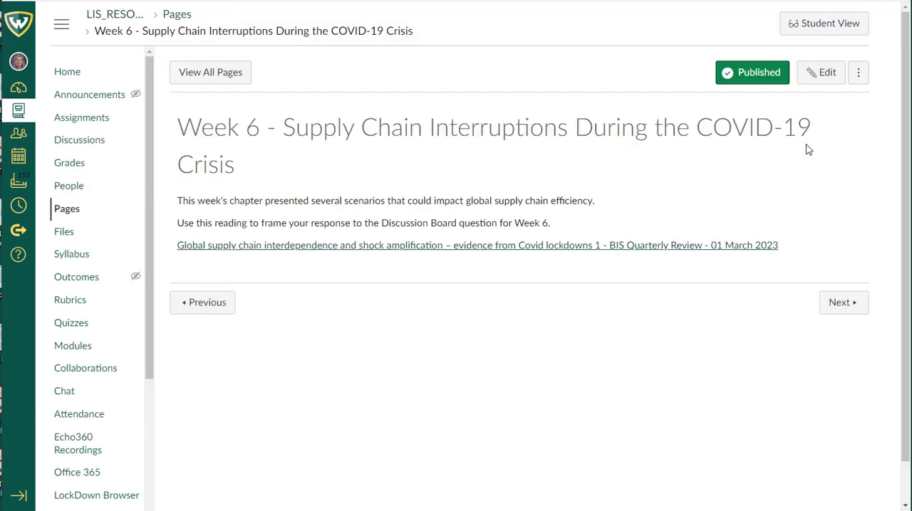
{"action": "left_click", "coordinate": [823, 24]}
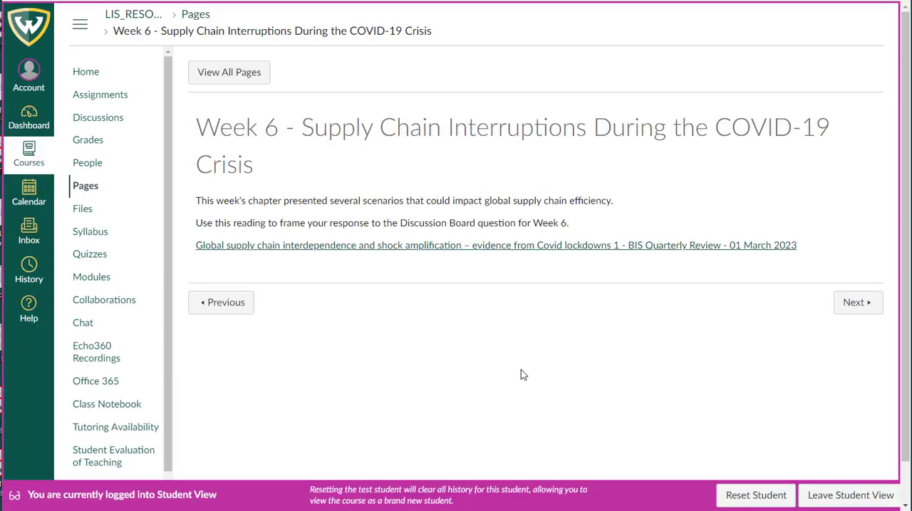
{"action": "left_click", "coordinate": [379, 247]}
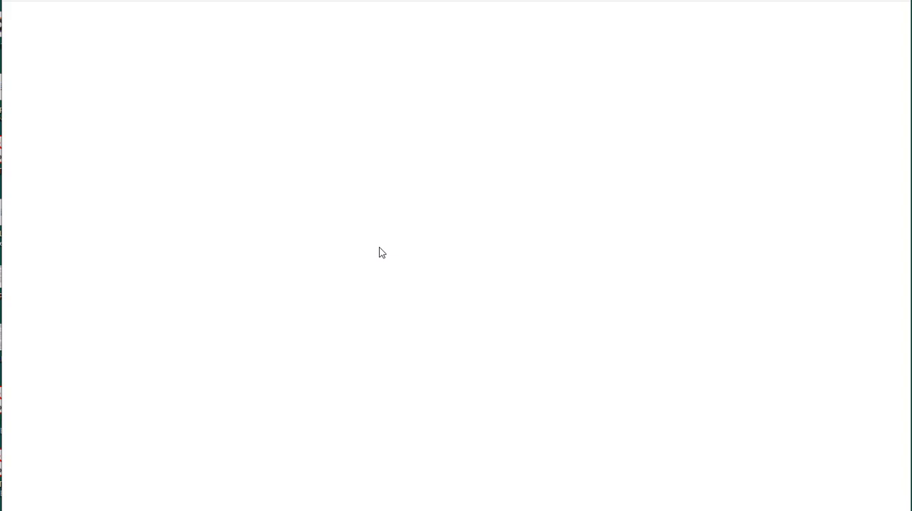